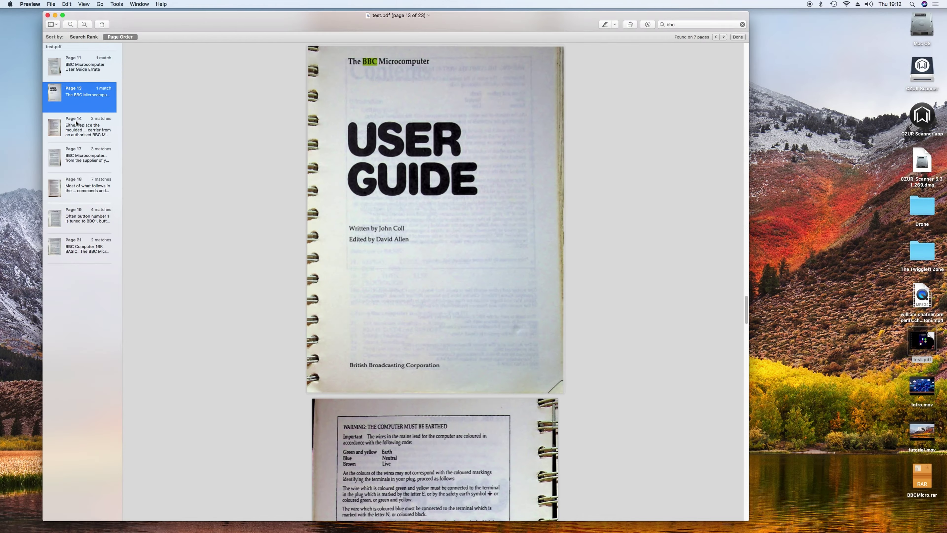
Jump to the page 14 'bbc' search hit for test.pdf in Preview's sidebar
{"action": "left_click", "coordinate": [76, 123]}
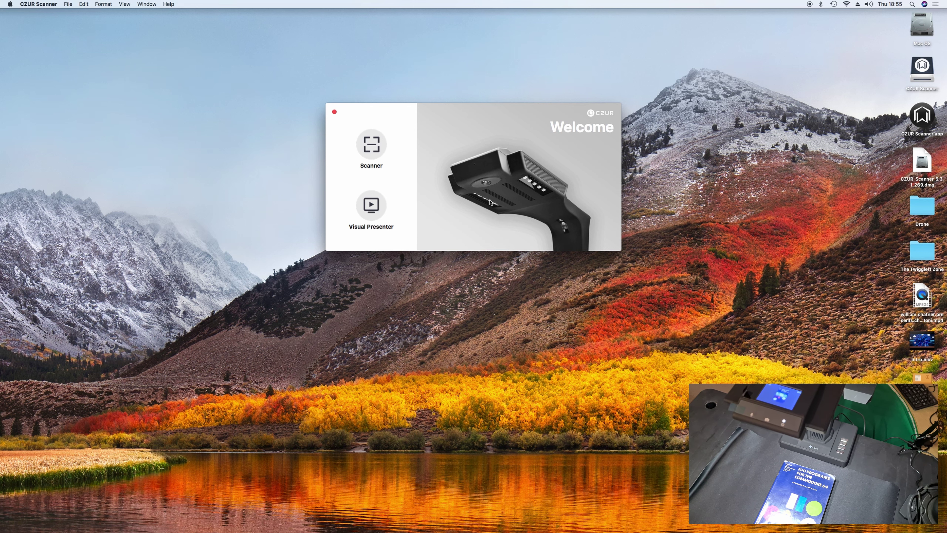
Choose Scanner mode and start the live preview of the Commodore 64 book cover
{"action": "left_click", "coordinate": [373, 149]}
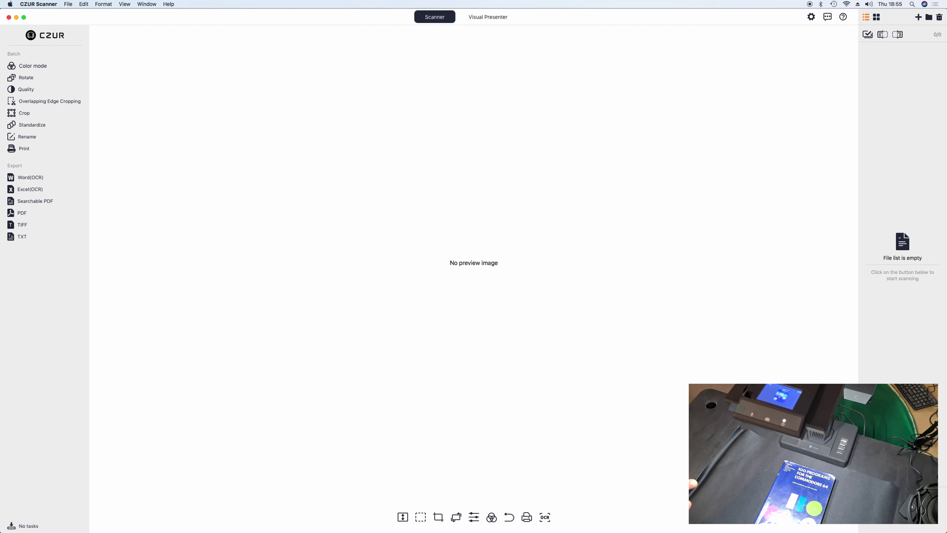
{"action": "left_click", "coordinate": [402, 517]}
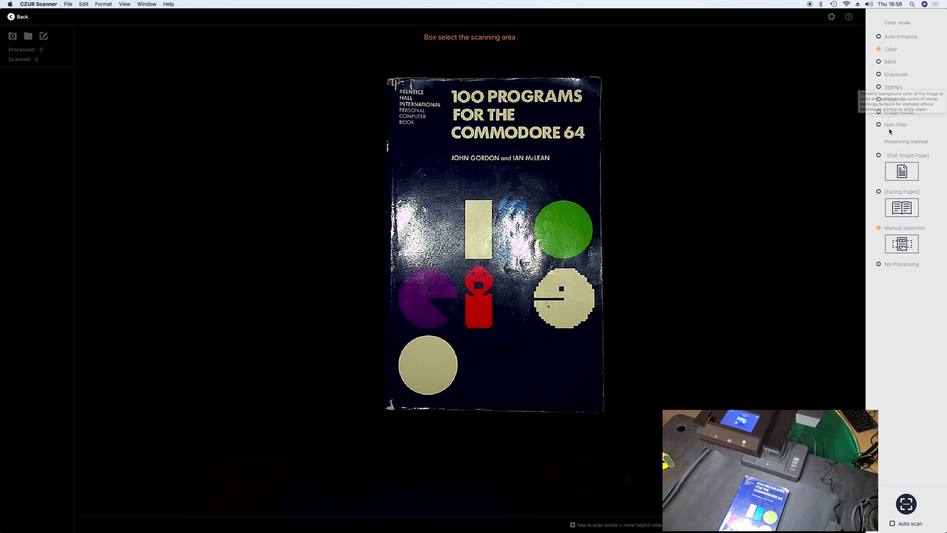
Scan the Commodore 64 cover in Flat Single Page mode and return to the file list
{"action": "left_click", "coordinate": [879, 155]}
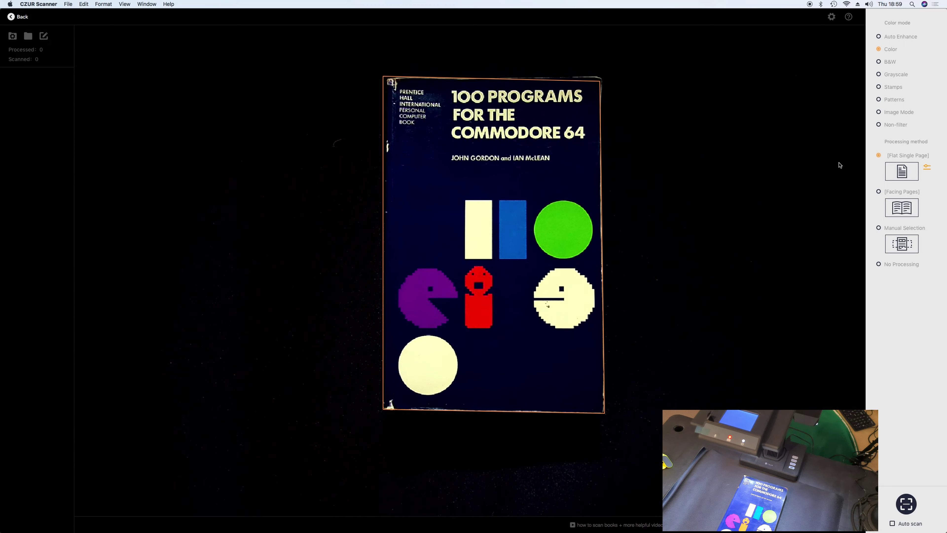
{"action": "key", "text": "space"}
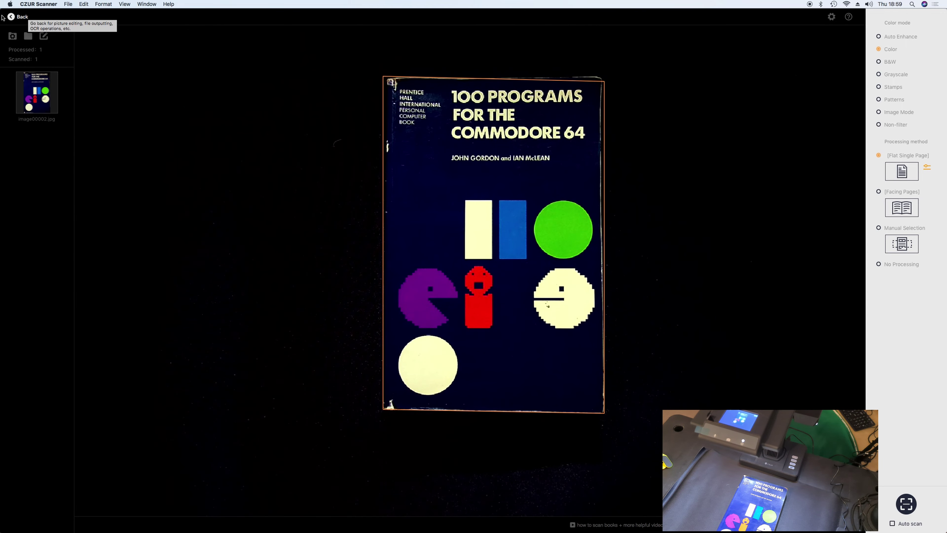
{"action": "left_click", "coordinate": [9, 17]}
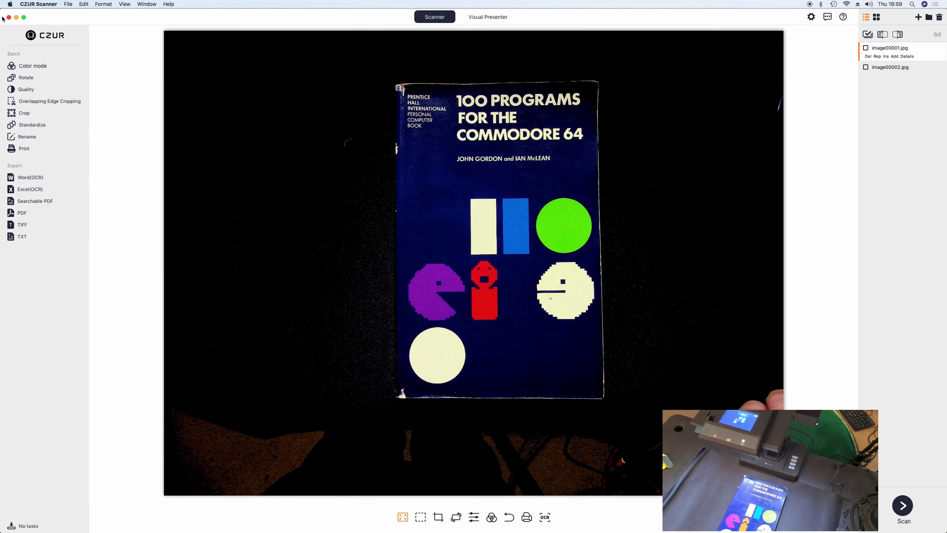
Select image00002.jpg and crop it around the book cover
{"action": "left_click", "coordinate": [877, 67]}
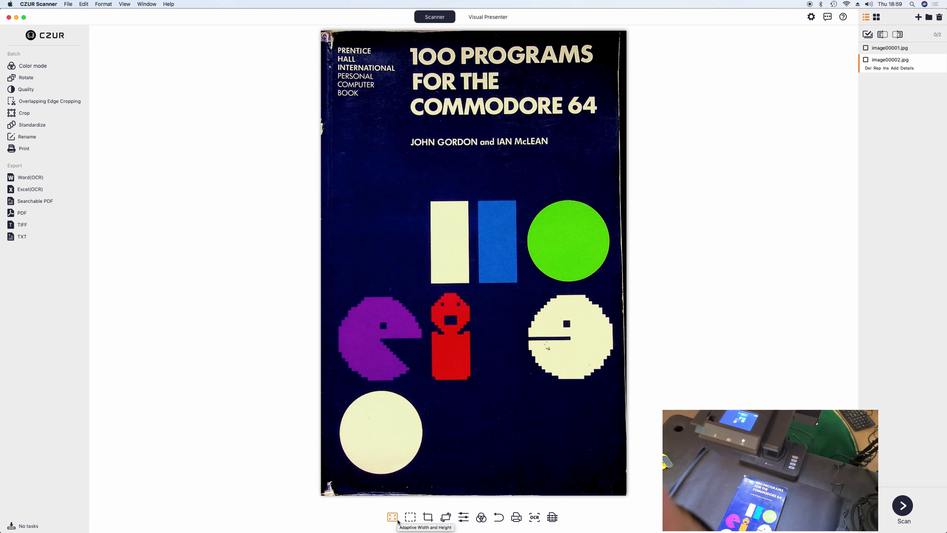
{"action": "left_click", "coordinate": [428, 516]}
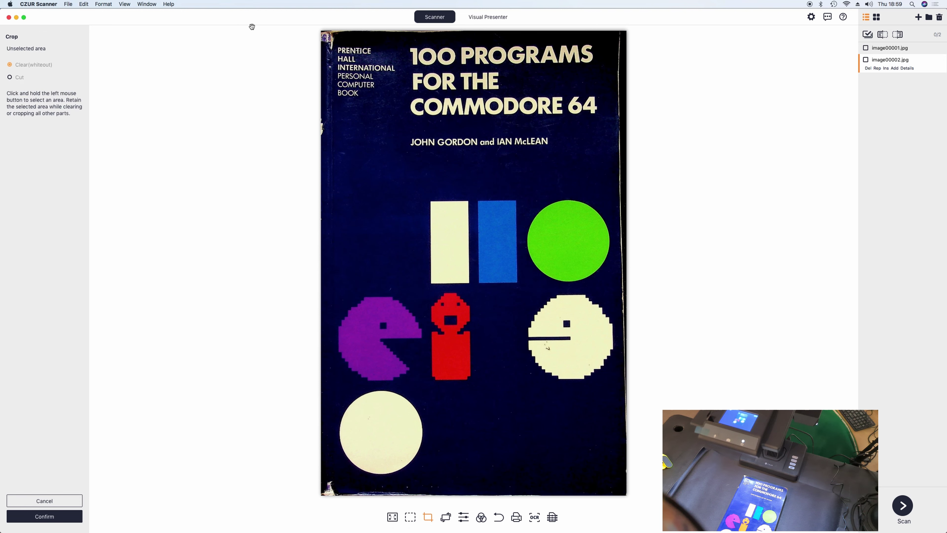
{"action": "left_click_drag", "start_coordinate": [331, 35], "coordinate": [620, 487]}
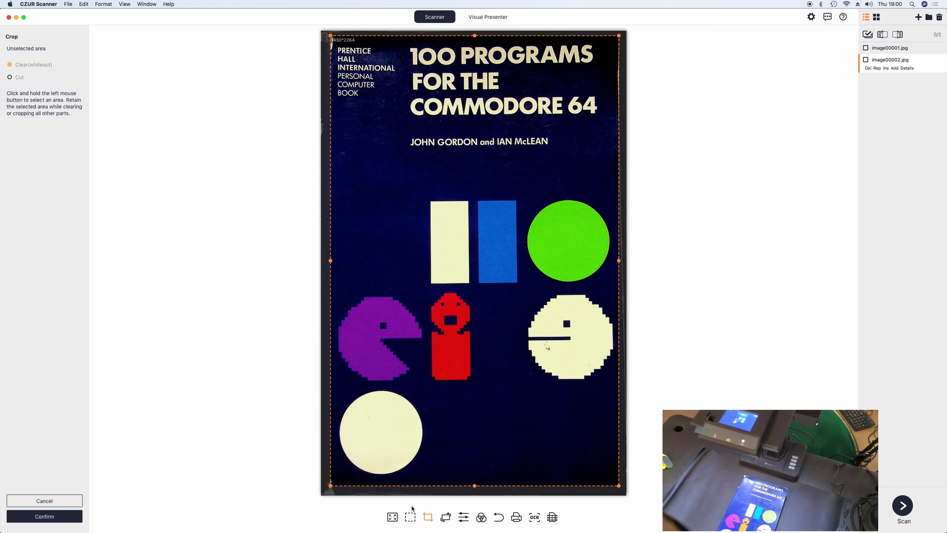
{"action": "left_click", "coordinate": [49, 522]}
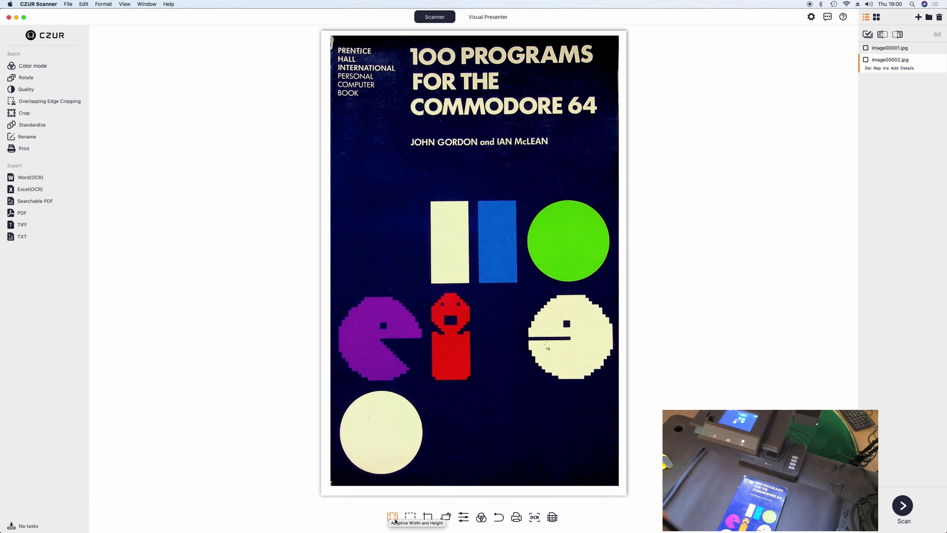
Redo the crop around the cover, choosing Cut to trim away the edges
{"action": "left_click", "coordinate": [429, 518]}
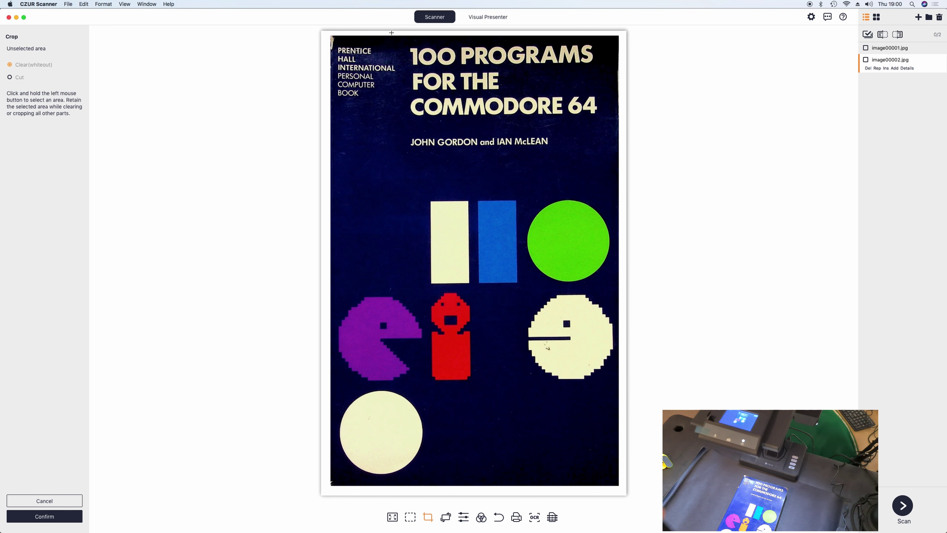
{"action": "left_click_drag", "start_coordinate": [331, 37], "coordinate": [617, 491]}
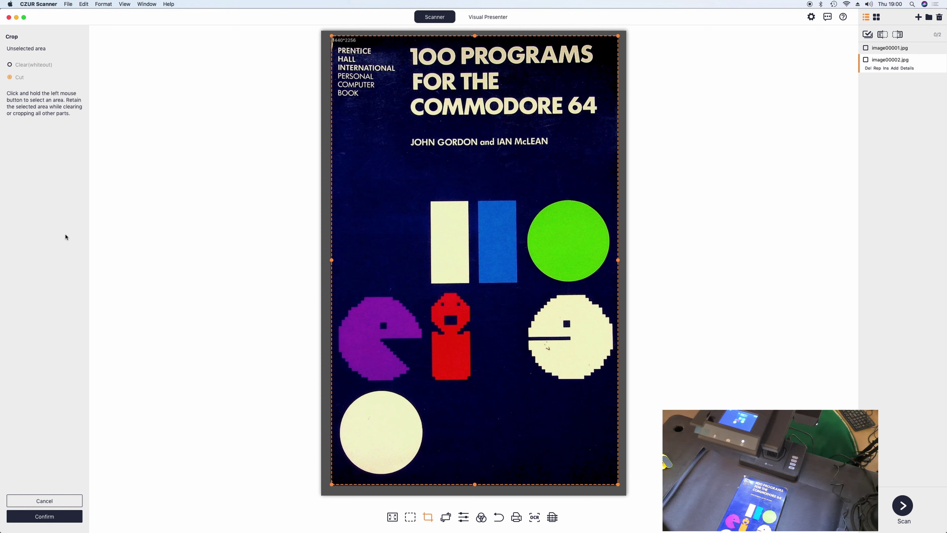
{"action": "left_click", "coordinate": [55, 517]}
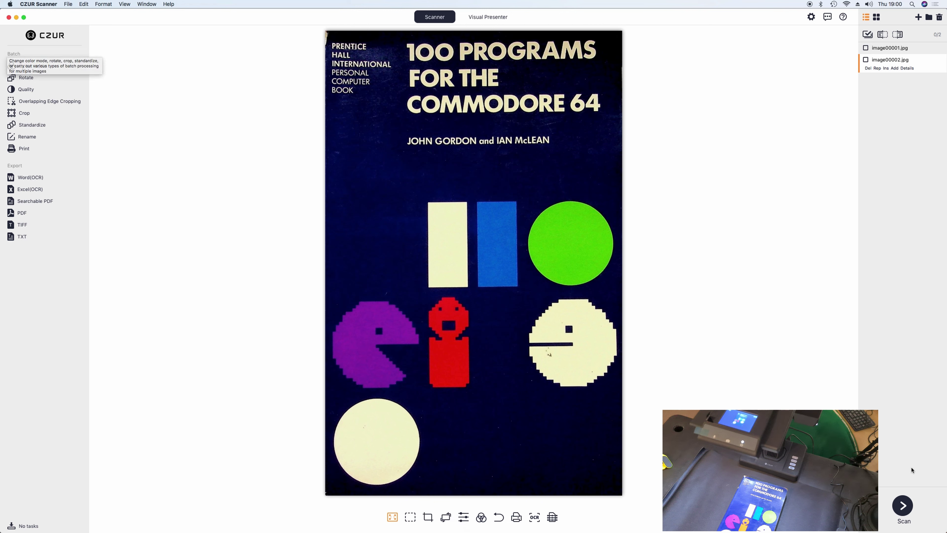
Return to the live view in Facing Pages mode to capture the Dice and Sound Generator spread
{"action": "left_click", "coordinate": [897, 508]}
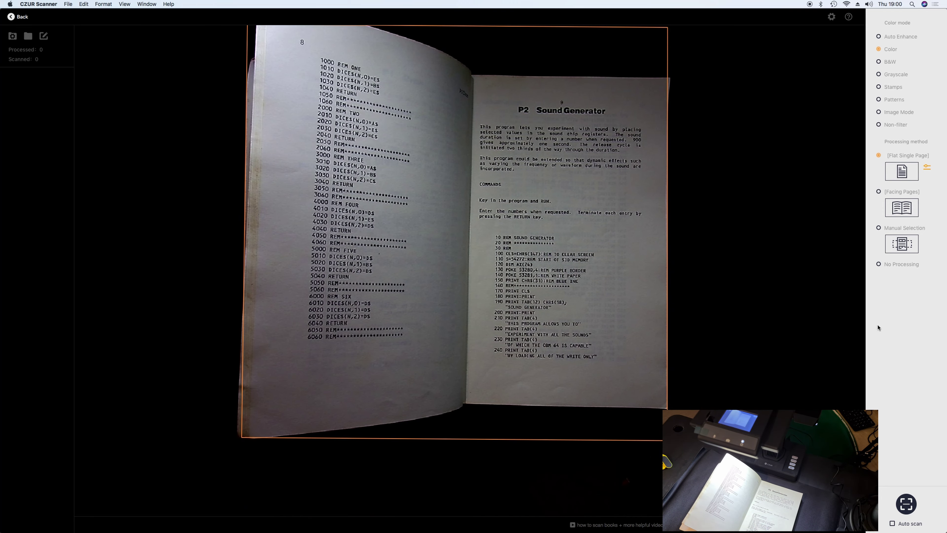
{"action": "left_click", "coordinate": [879, 192]}
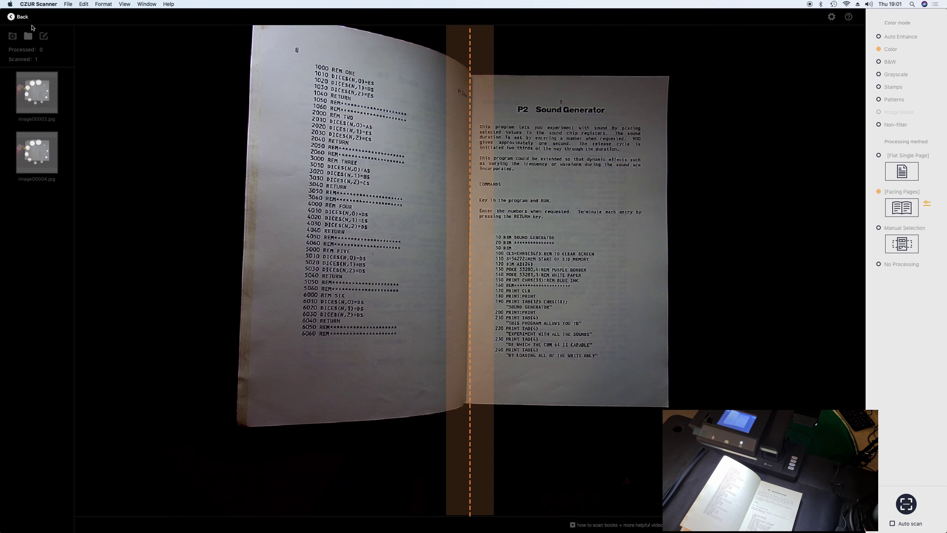
Review image00003.jpg and image00004.jpg in the file list, then begin cropping image00003.jpg
{"action": "left_click", "coordinate": [22, 16]}
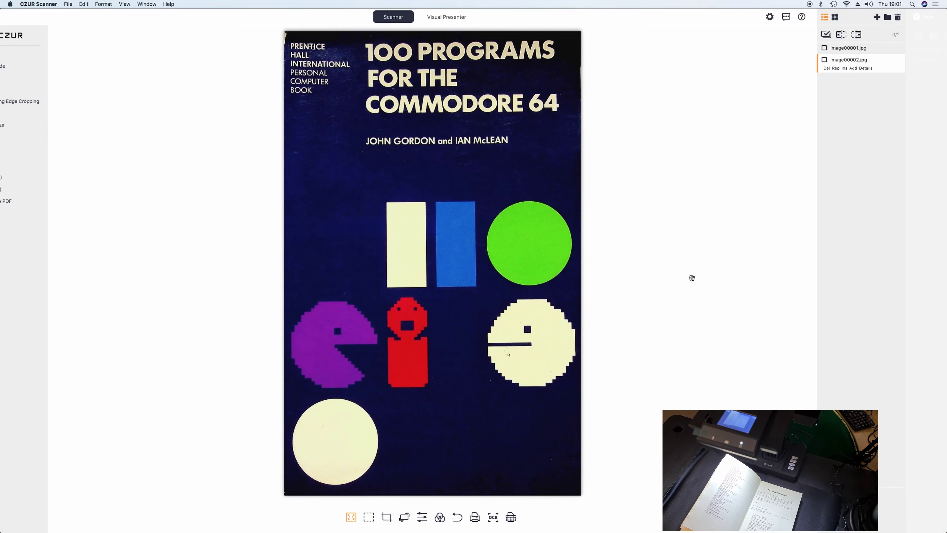
{"action": "left_click", "coordinate": [889, 83]}
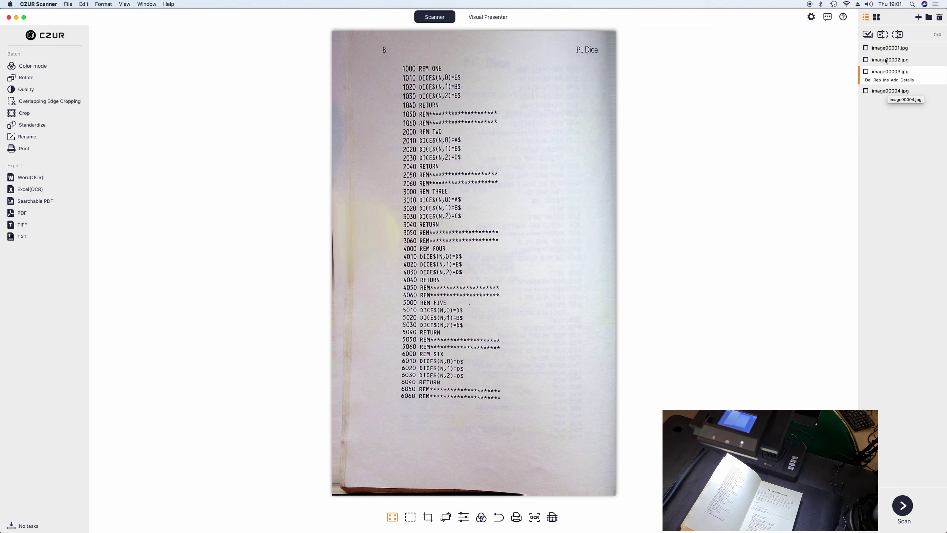
{"action": "left_click", "coordinate": [888, 95]}
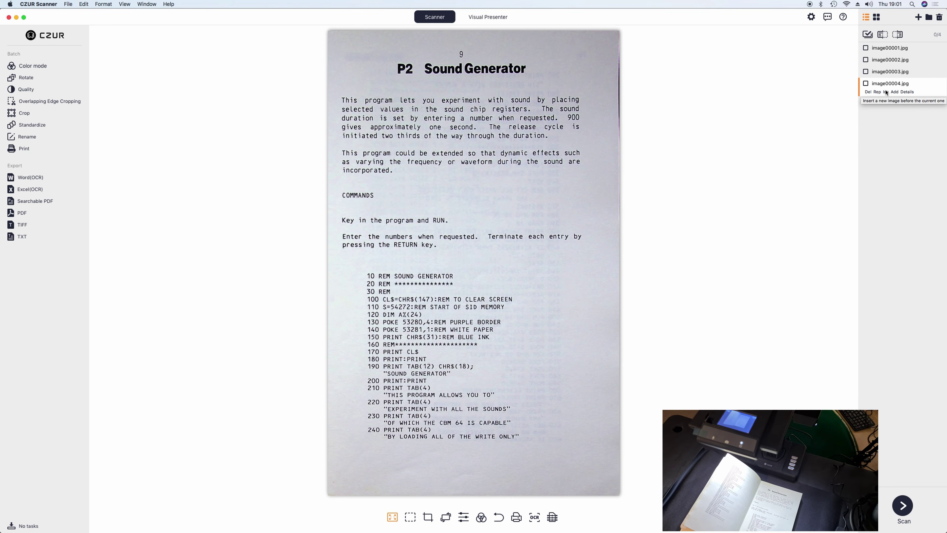
{"action": "left_click", "coordinate": [889, 73]}
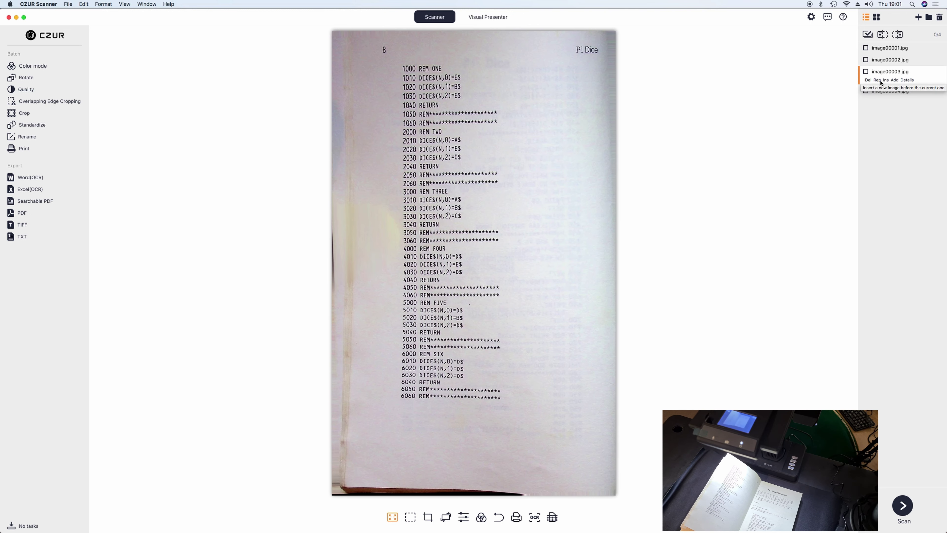
{"action": "left_click", "coordinate": [427, 516]}
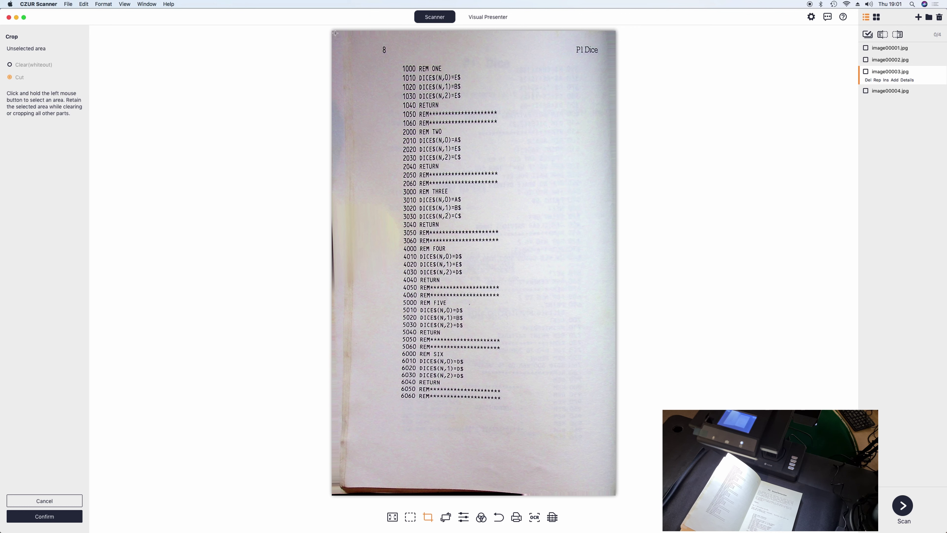
Crop image00003.jpg, the Dice page 8 scan, tightly to the page's corners
{"action": "left_click_drag", "start_coordinate": [335, 33], "coordinate": [612, 485]}
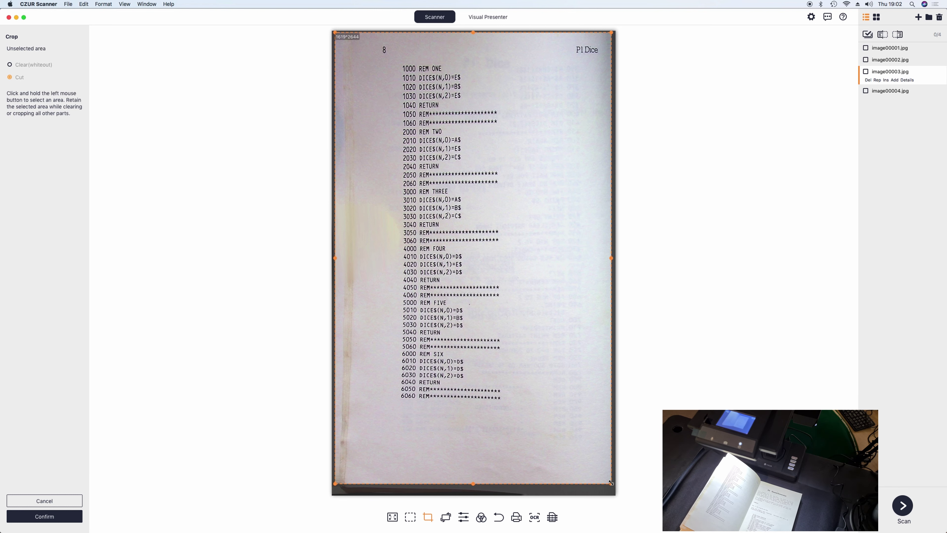
{"action": "left_click", "coordinate": [66, 516]}
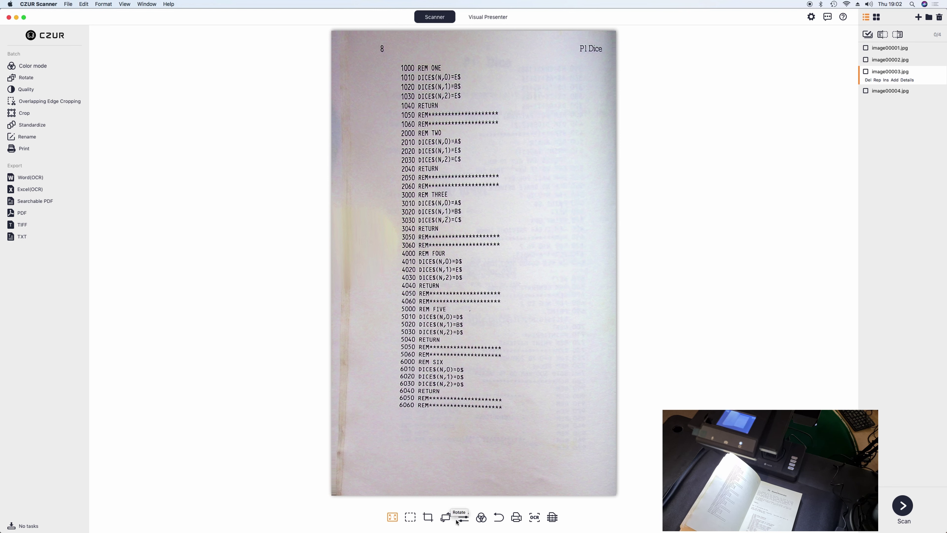
Open the Quality adjustments, then the Auxiliary correction screen for image00003.jpg
{"action": "left_click", "coordinate": [463, 517]}
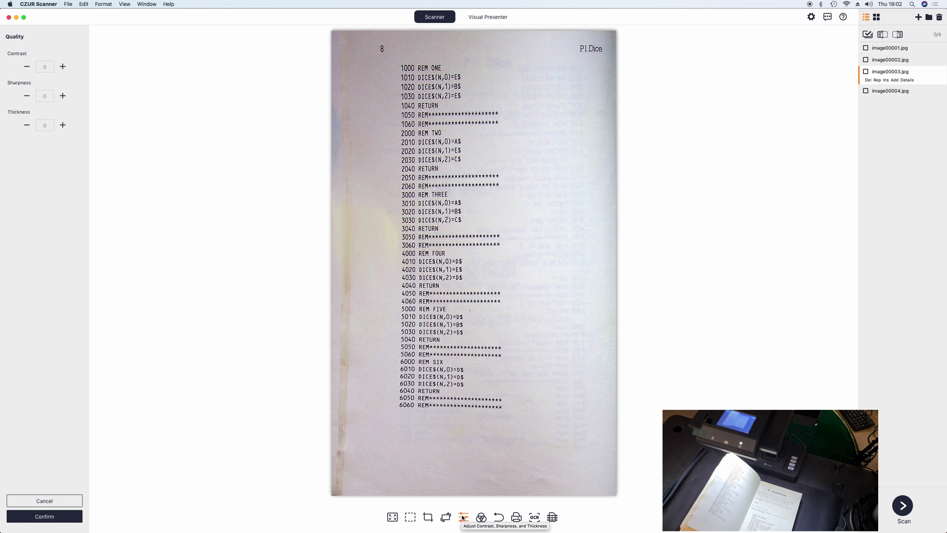
{"action": "left_click", "coordinate": [553, 516]}
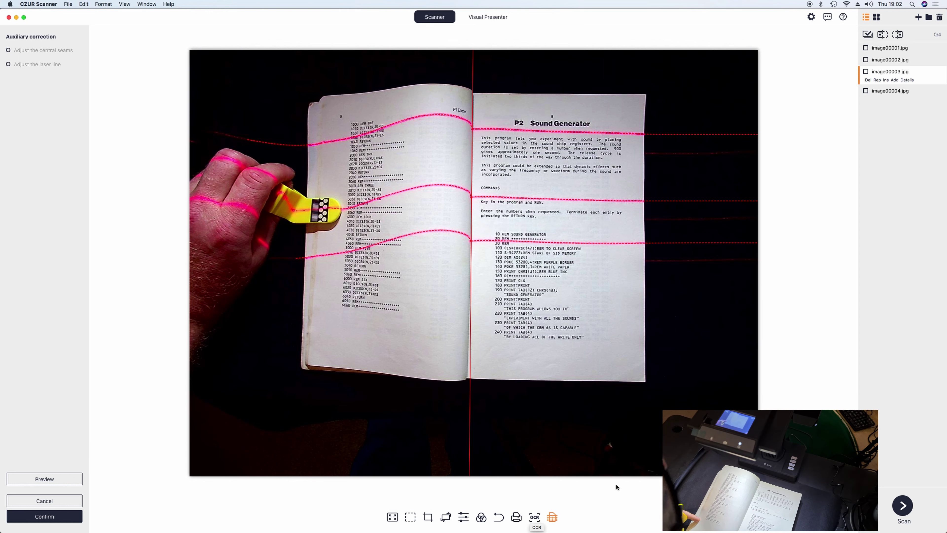
Rescan the spread into image00005.jpg and image00006.jpg, then view image00005.jpg's Dice page
{"action": "left_click", "coordinate": [899, 503]}
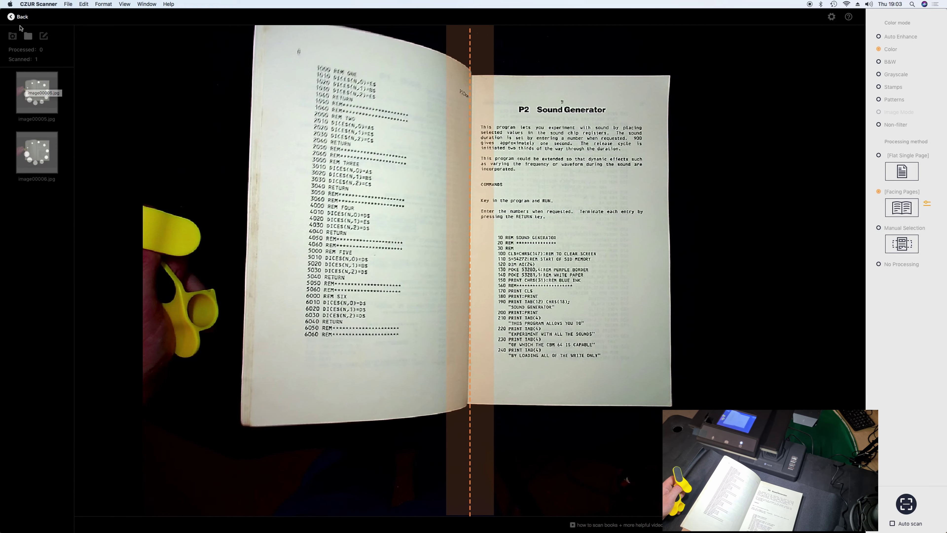
{"action": "left_click", "coordinate": [22, 17]}
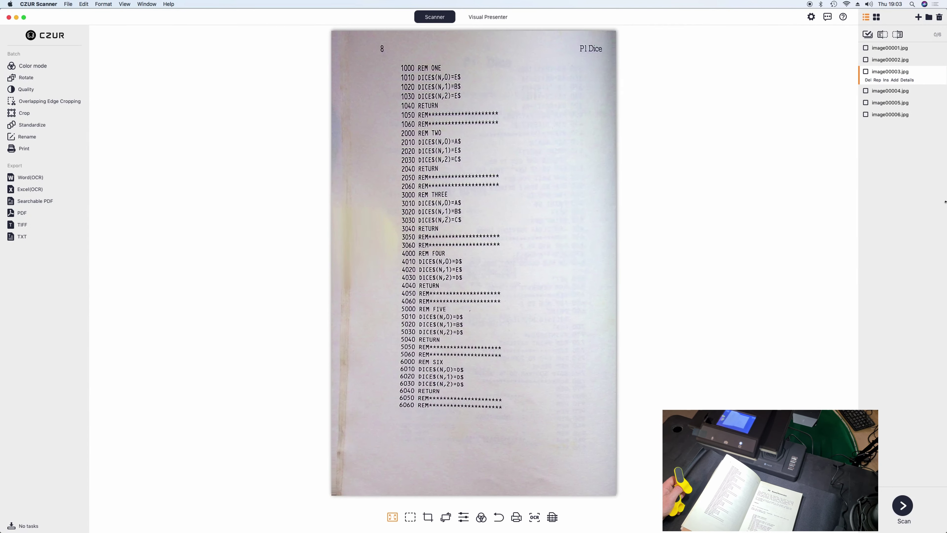
{"action": "left_click", "coordinate": [892, 105]}
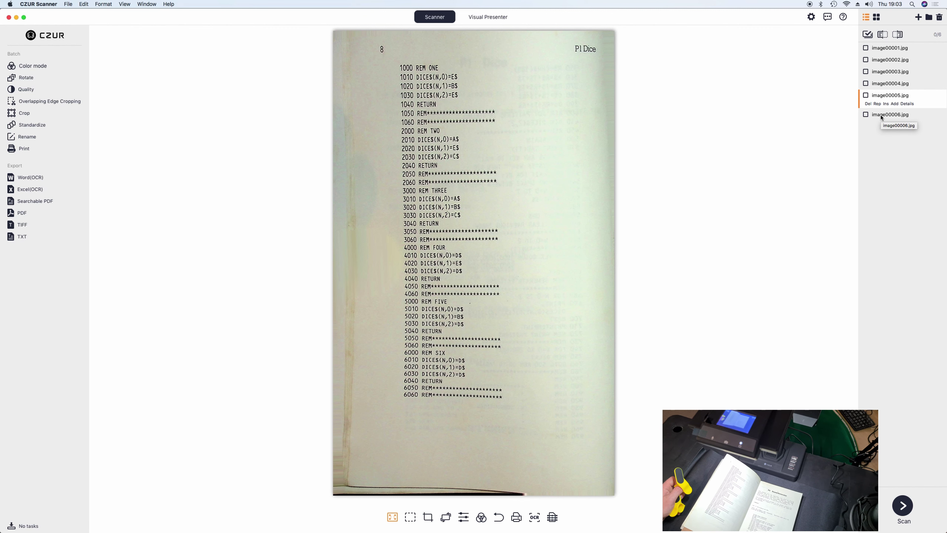
Compare the greyer and greener Sound Generator scans and the P1 Dice scan in the file list
{"action": "left_click", "coordinate": [880, 118]}
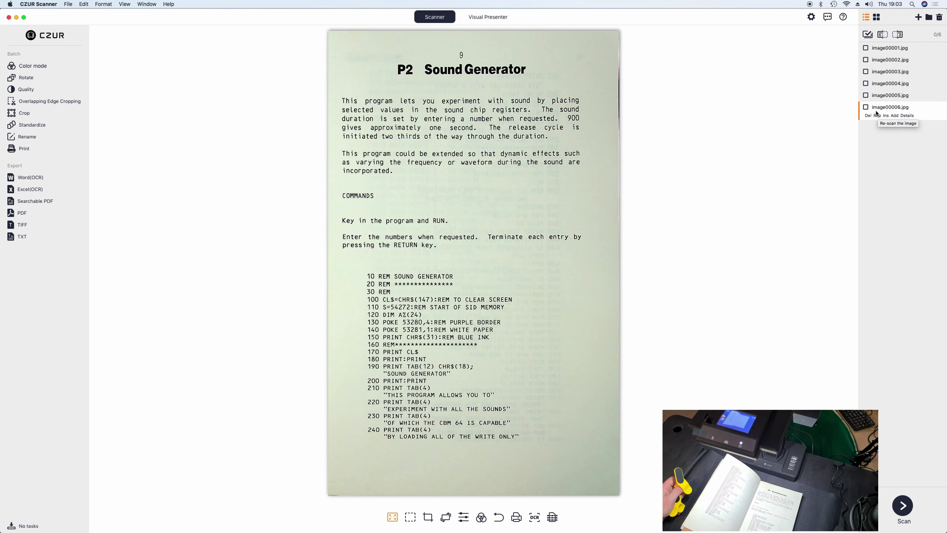
{"action": "left_click", "coordinate": [880, 84]}
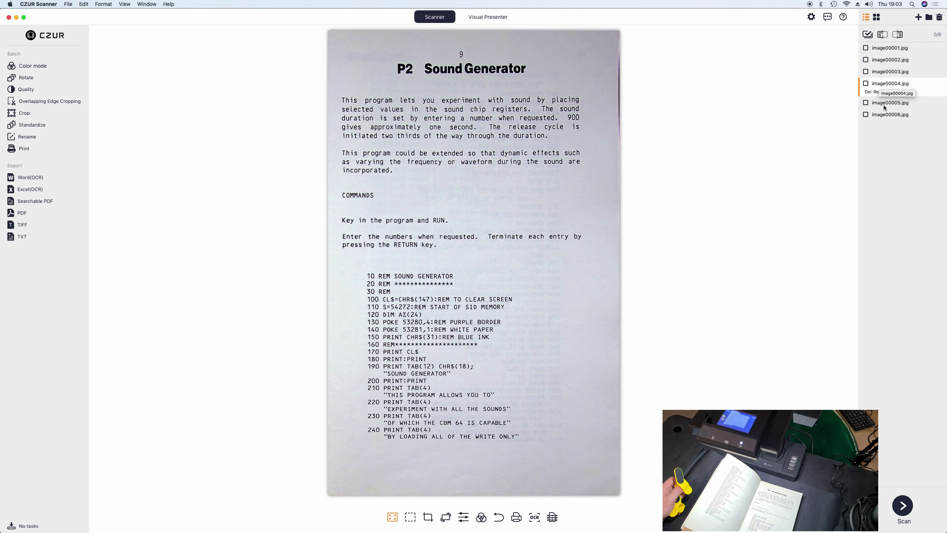
{"action": "left_click", "coordinate": [882, 115]}
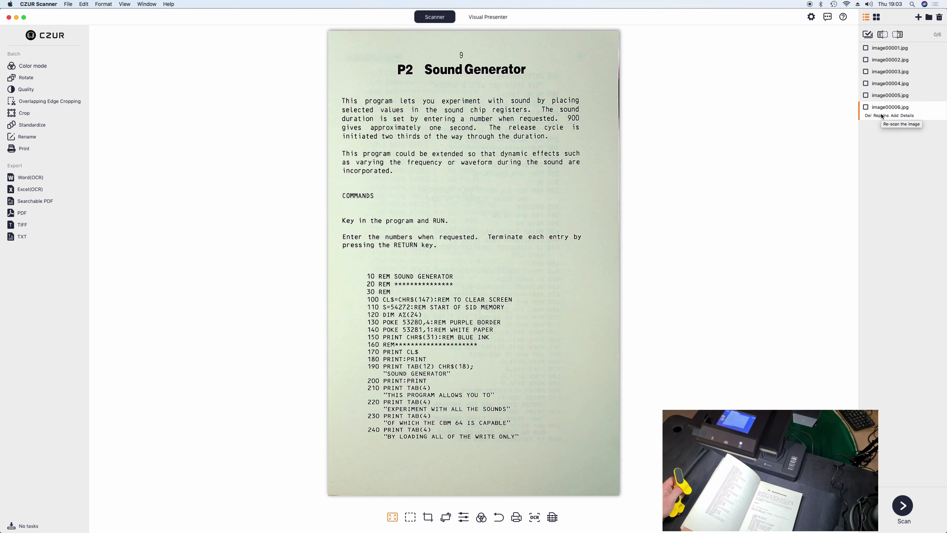
{"action": "left_click", "coordinate": [882, 84]}
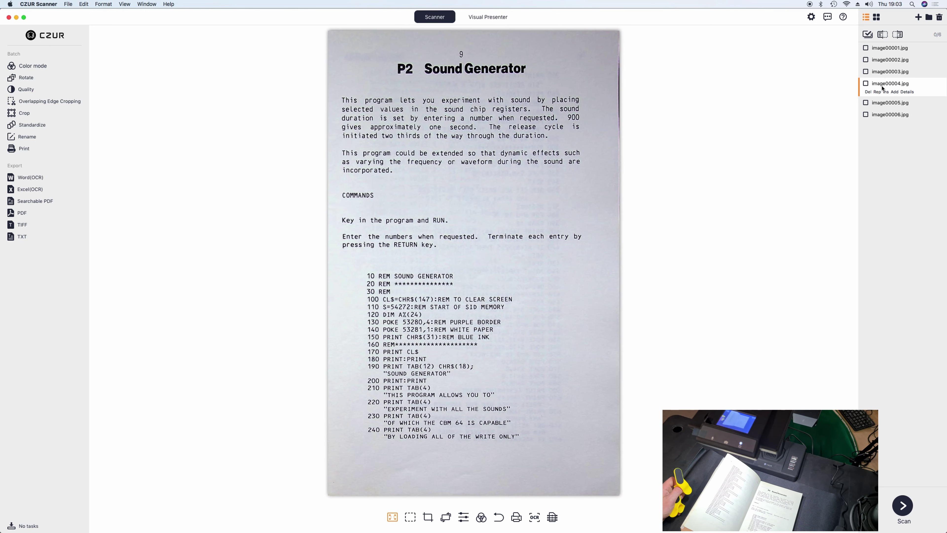
{"action": "left_click", "coordinate": [886, 115]}
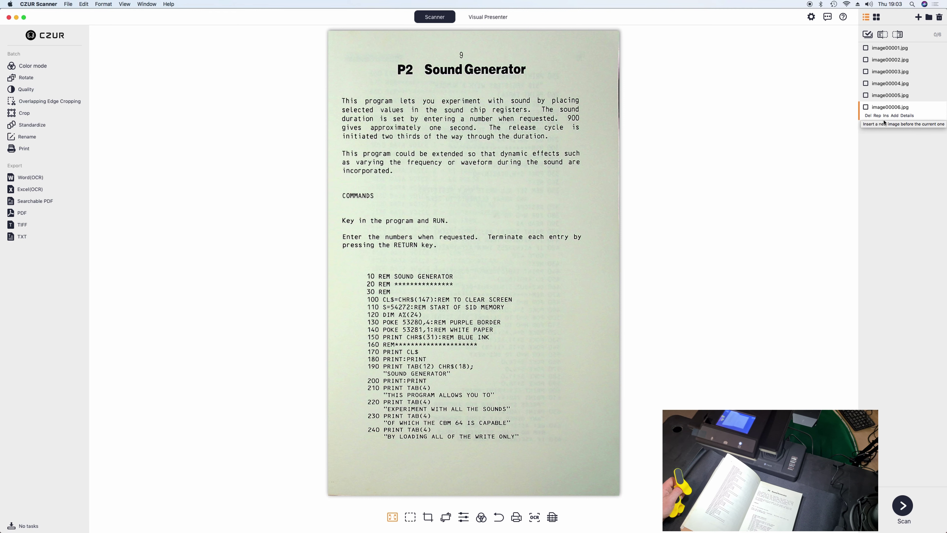
{"action": "left_click", "coordinate": [886, 92]}
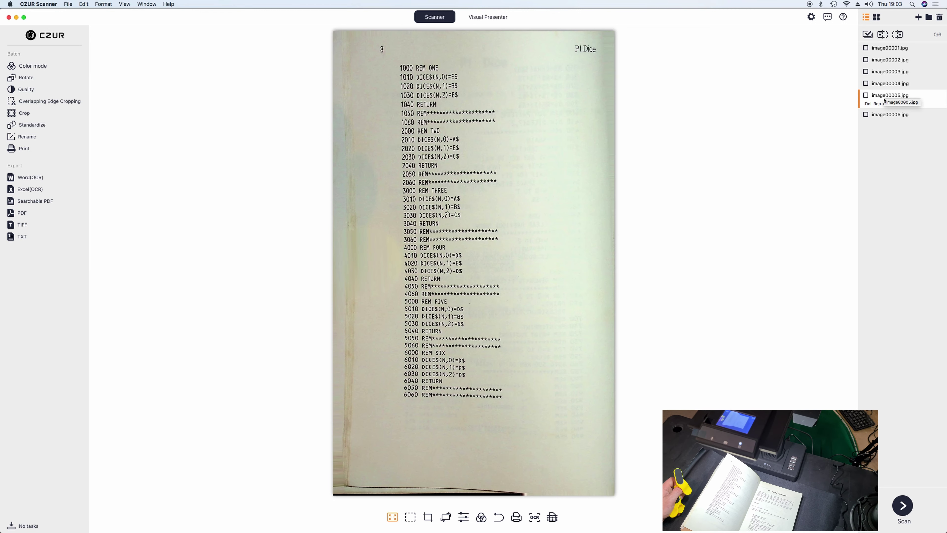
{"action": "left_click", "coordinate": [884, 84]}
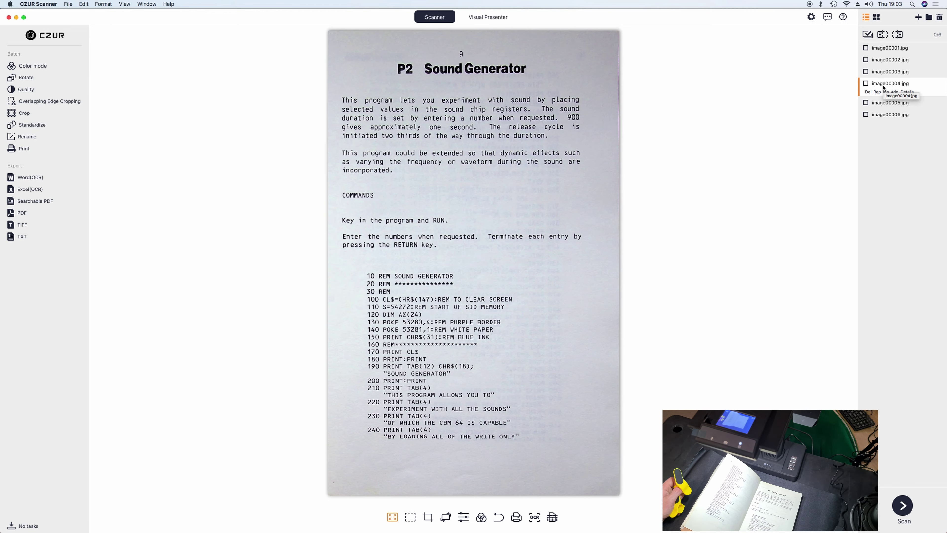
{"action": "left_click", "coordinate": [886, 115]}
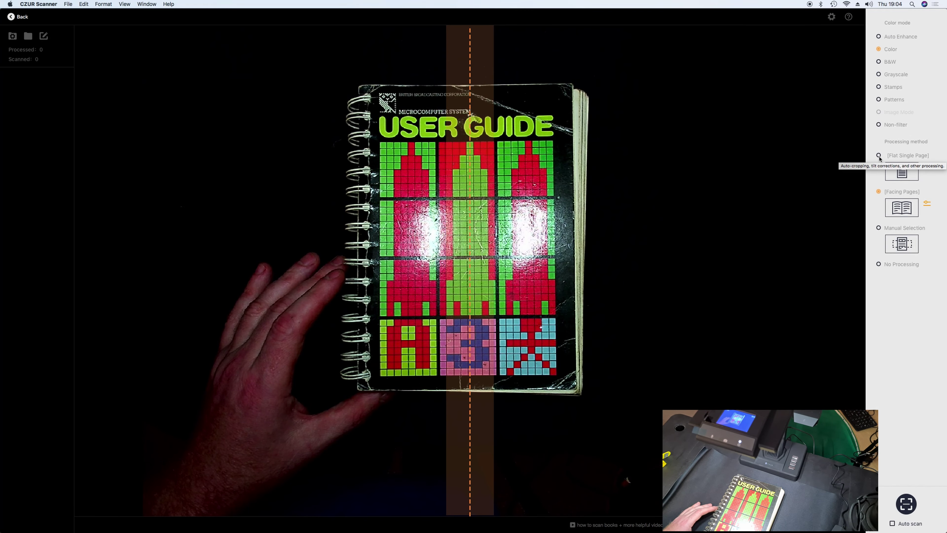
Scan the BBC User Guide front cover as a flat single page, saved as image00007
{"action": "left_click", "coordinate": [902, 171]}
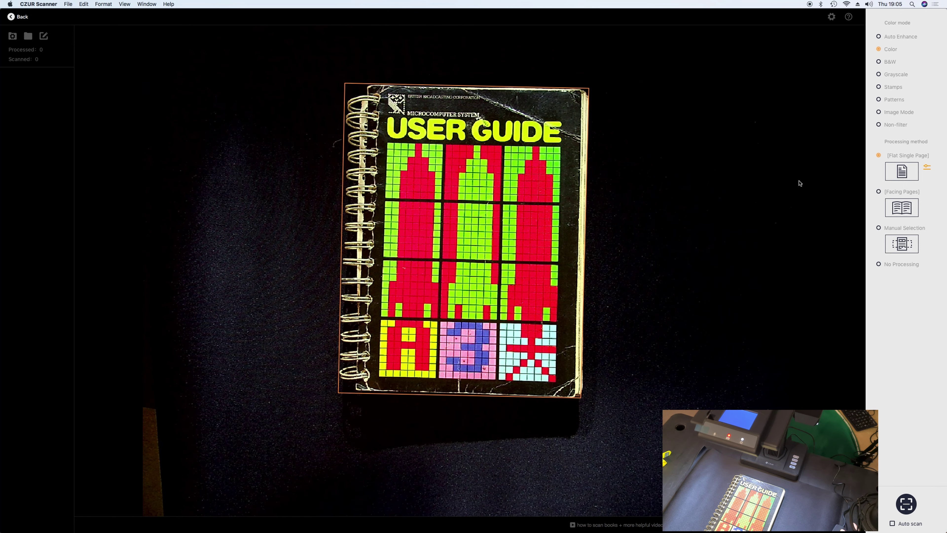
{"action": "key", "text": "space"}
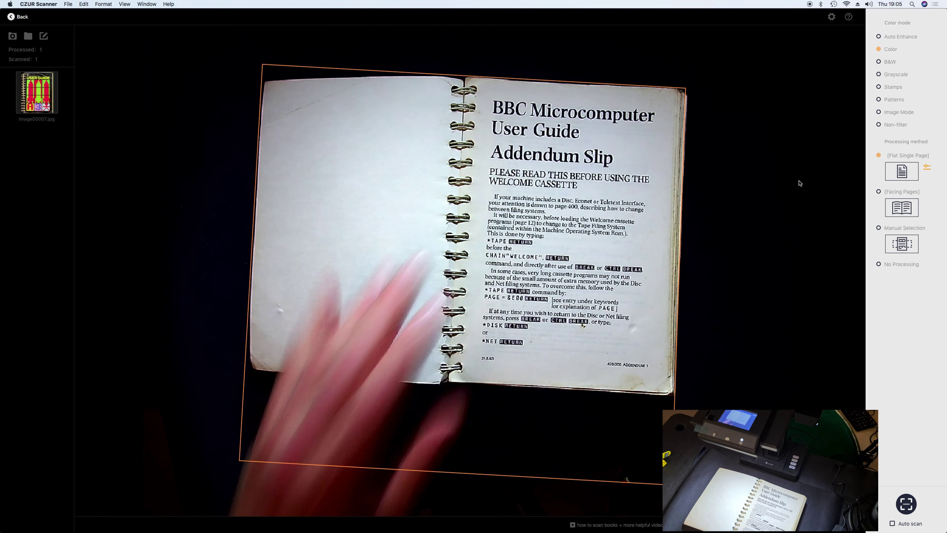
Switch processing to Facing Pages so the User Guide spreads scan through image00023
{"action": "left_click", "coordinate": [894, 199]}
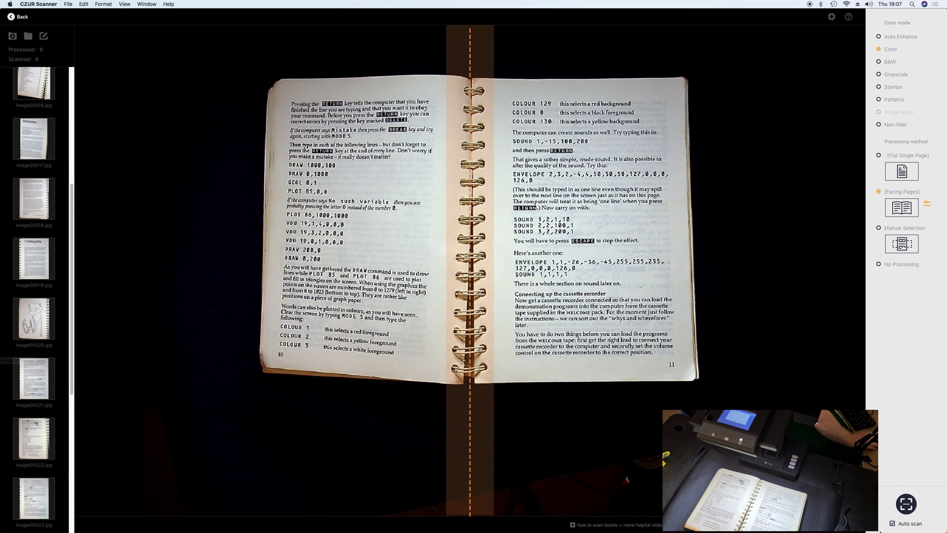
Return to the batch list and preview the Introduction, page 6 and Getting going scans
{"action": "left_click", "coordinate": [19, 16]}
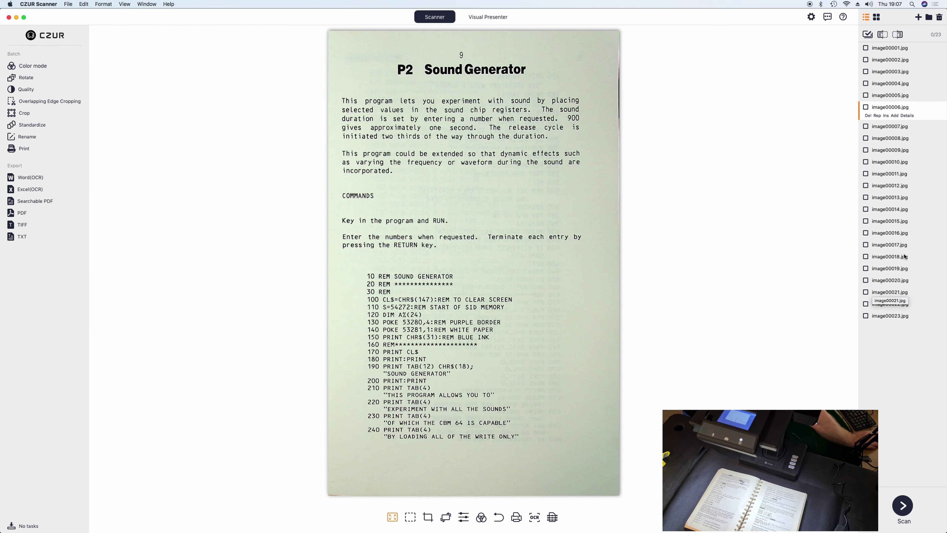
{"action": "left_click", "coordinate": [891, 249]}
{"action": "left_click", "coordinate": [888, 268]}
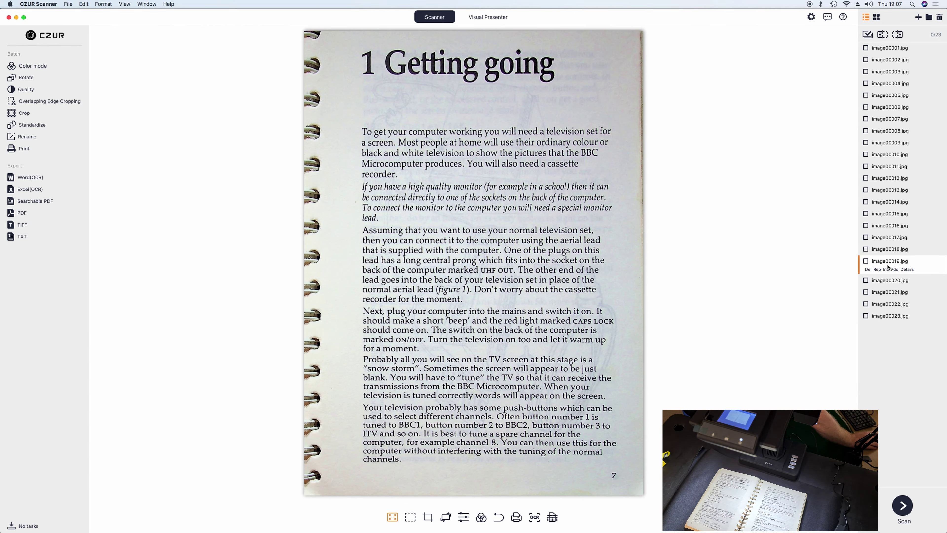
{"action": "left_click", "coordinate": [888, 251]}
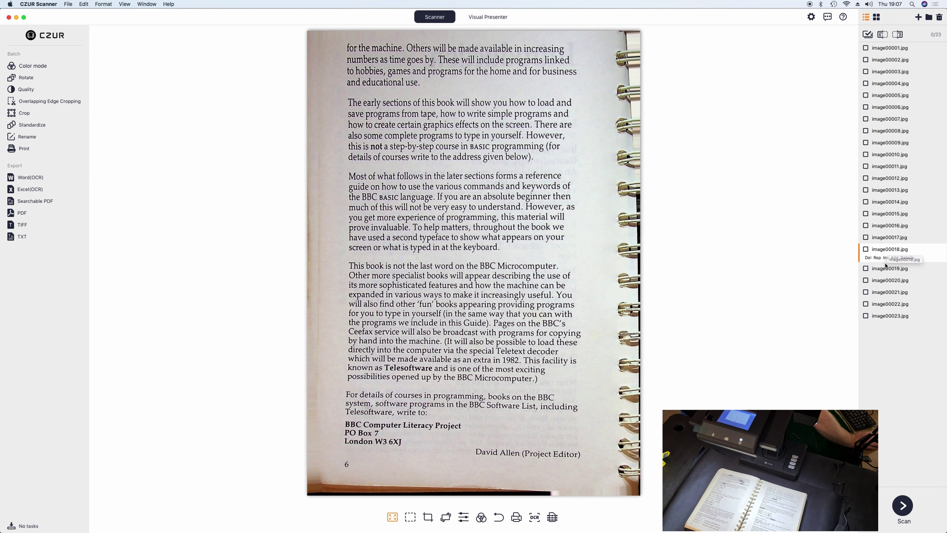
{"action": "left_click", "coordinate": [882, 270]}
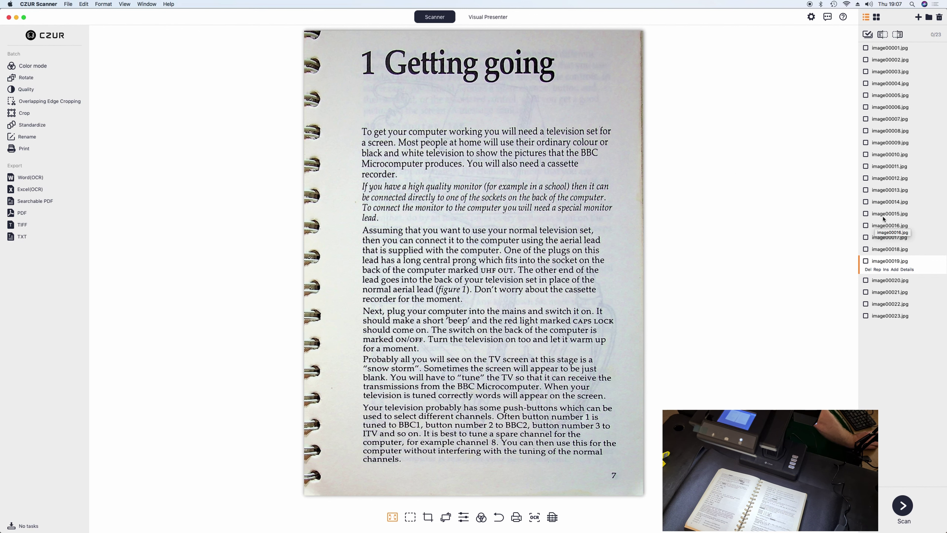
Preview image00014 through image00023, from the Contents page to page 11
{"action": "left_click", "coordinate": [886, 203]}
{"action": "left_click", "coordinate": [887, 220]}
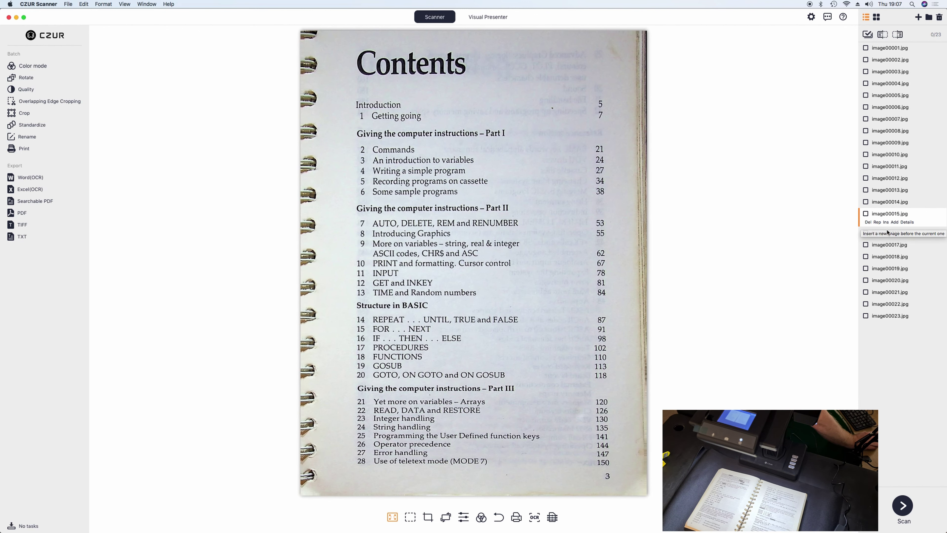
{"action": "left_click", "coordinate": [884, 233]}
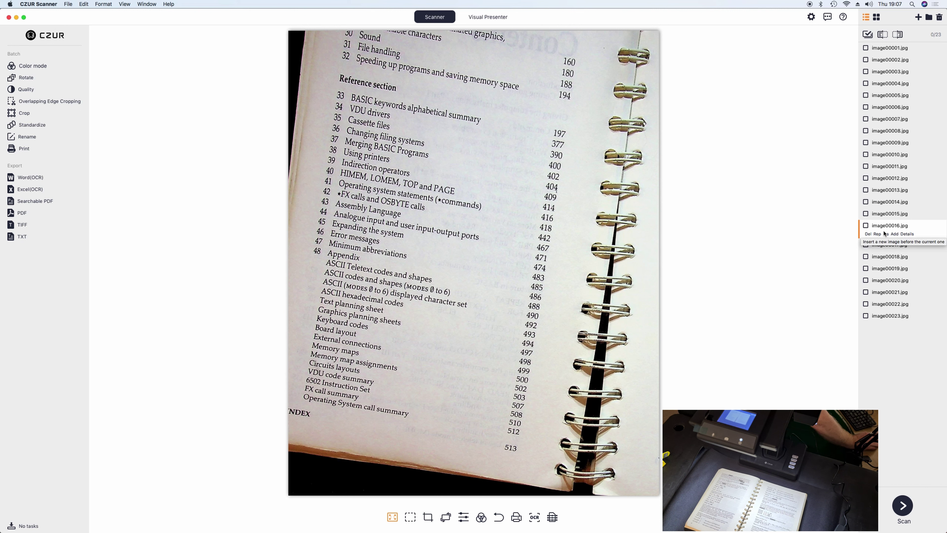
{"action": "left_click", "coordinate": [881, 245]}
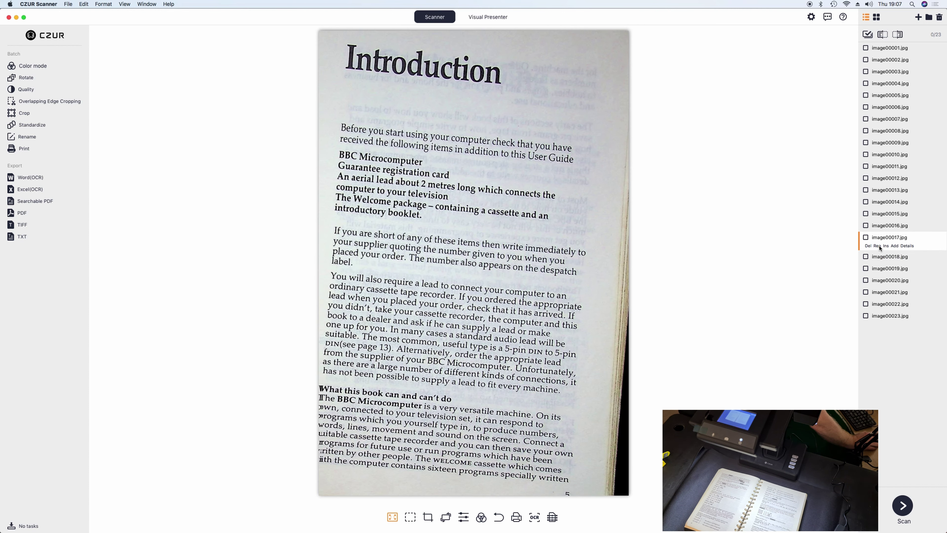
{"action": "left_click", "coordinate": [879, 259]}
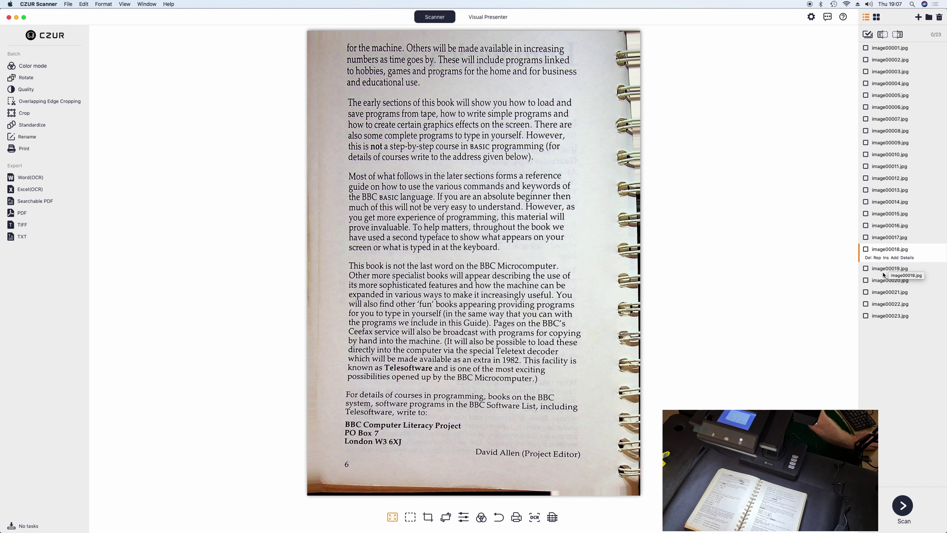
{"action": "left_click", "coordinate": [880, 271]}
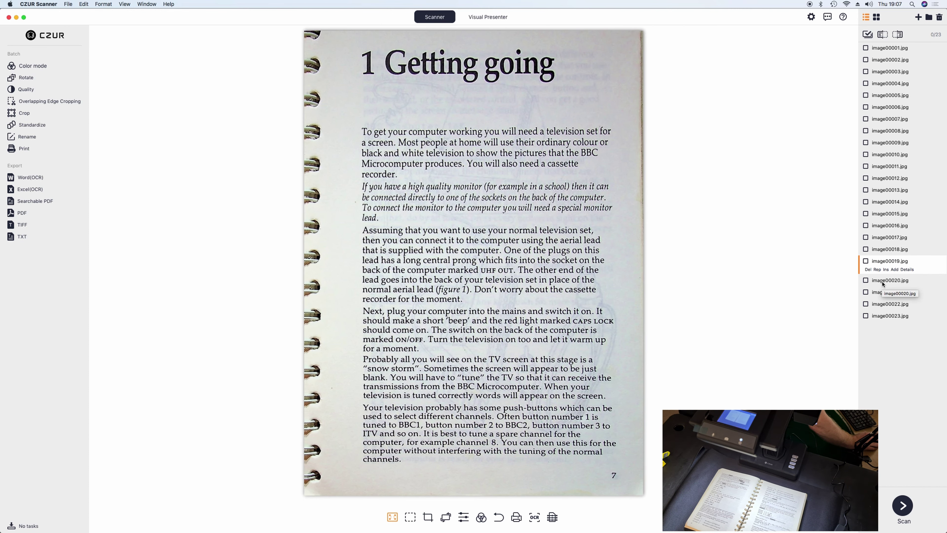
{"action": "left_click", "coordinate": [882, 282]}
{"action": "left_click", "coordinate": [880, 295]}
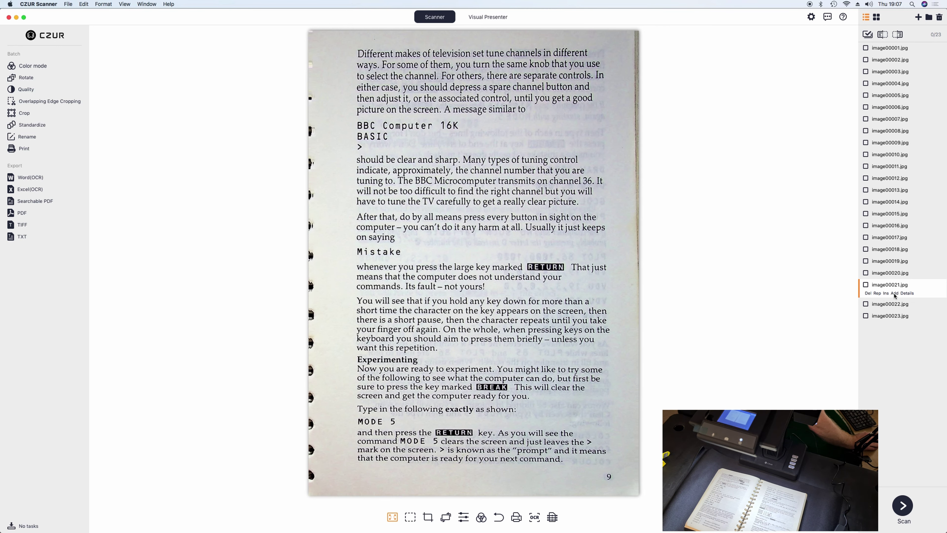
{"action": "left_click", "coordinate": [890, 308]}
{"action": "left_click", "coordinate": [889, 316]}
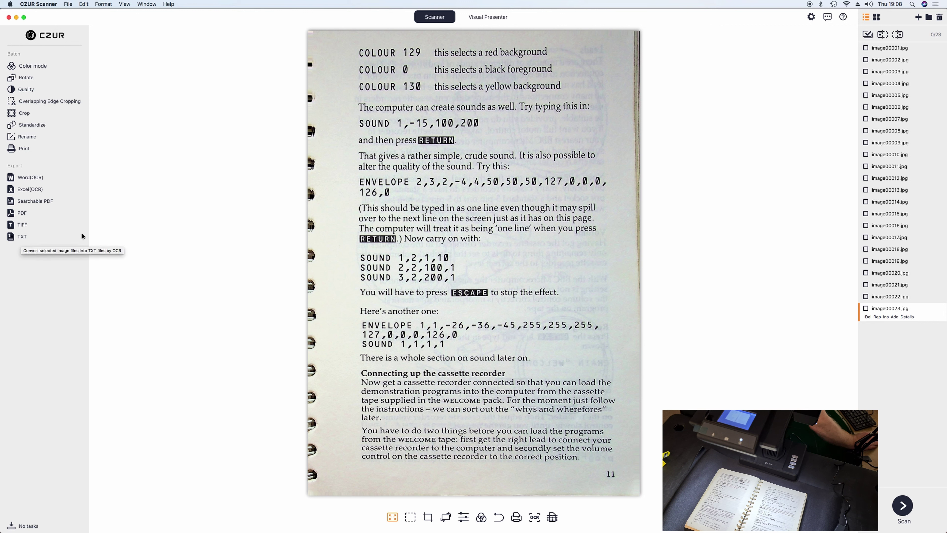
{"action": "left_click", "coordinate": [12, 202]}
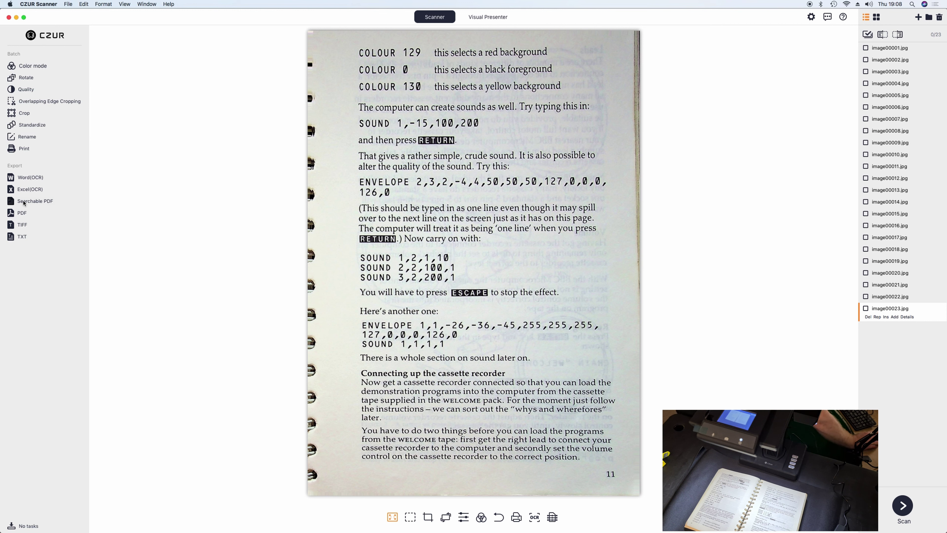
Export the batch as a Medium-quality English searchable PDF named test.pdf on the Desktop
{"action": "left_click", "coordinate": [470, 216]}
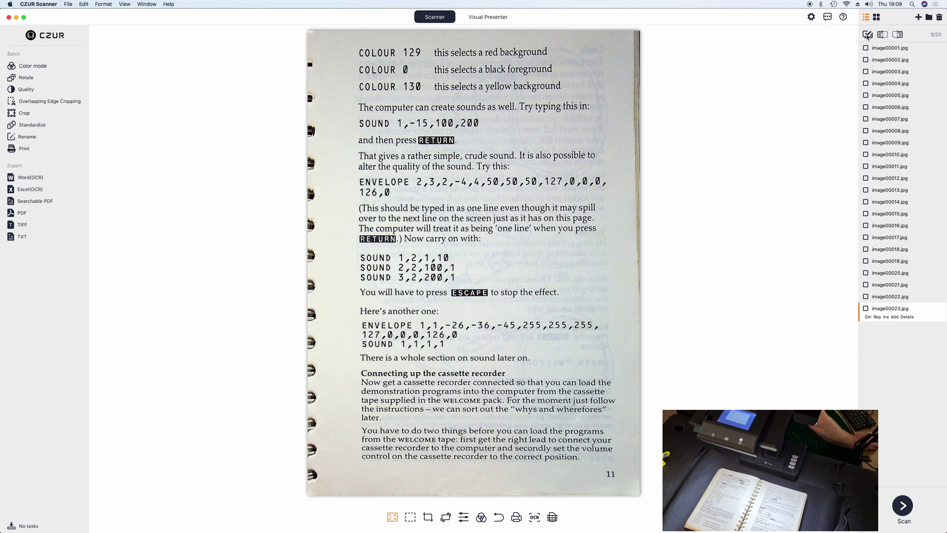
{"action": "left_click", "coordinate": [18, 203]}
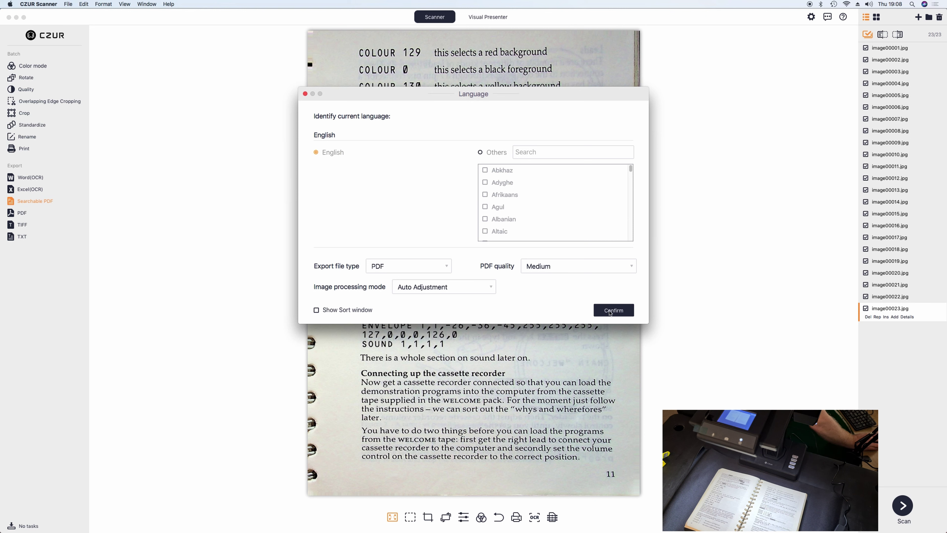
{"action": "left_click", "coordinate": [614, 319]}
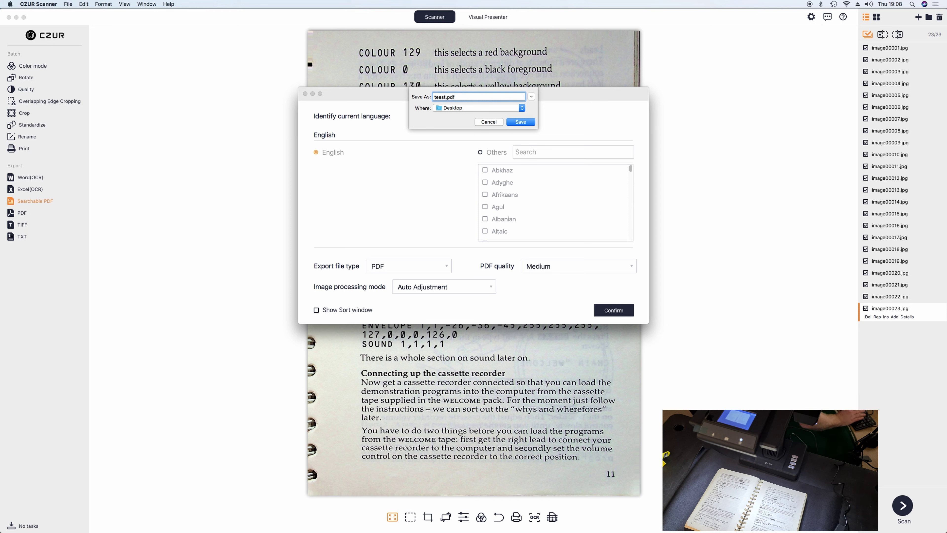
{"action": "key", "text": "BackSpace"}
{"action": "key", "text": "Escape"}
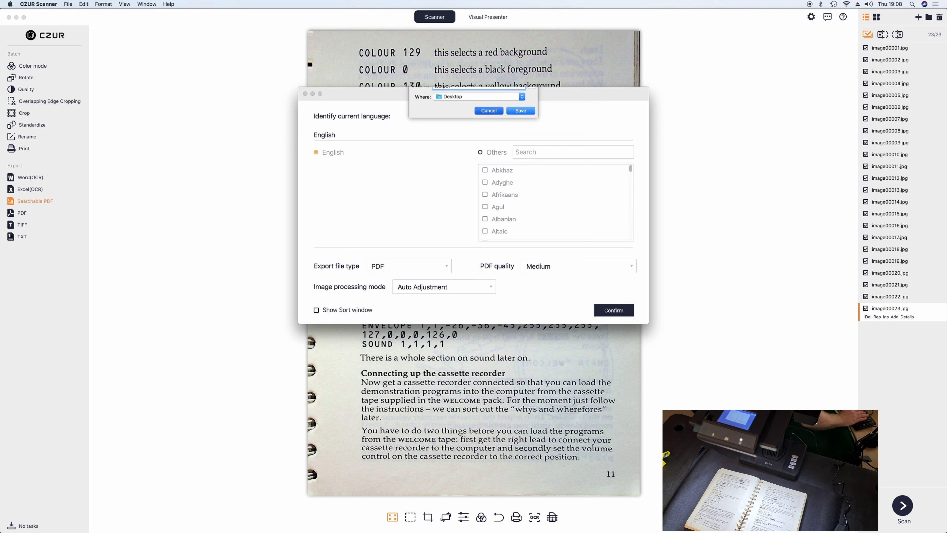
{"action": "left_click", "coordinate": [613, 310]}
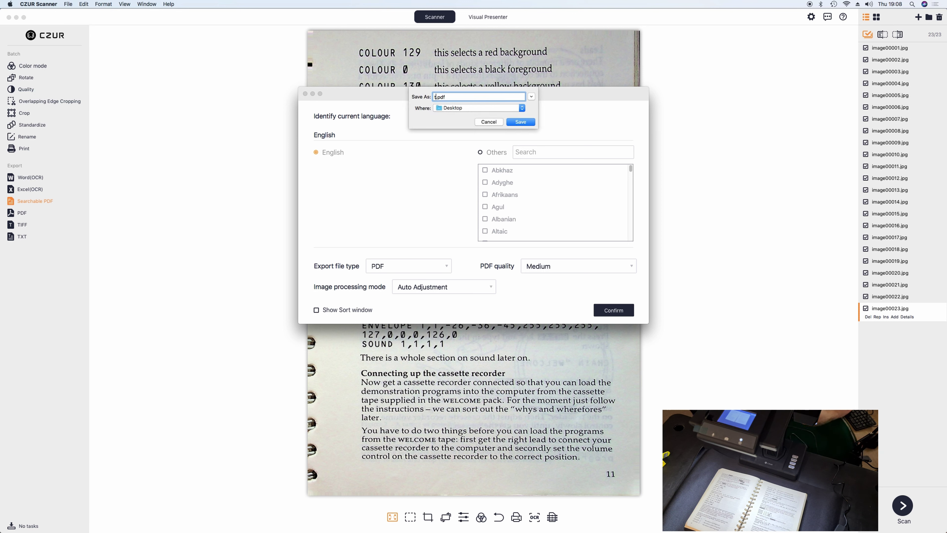
{"action": "left_click", "coordinate": [521, 122]}
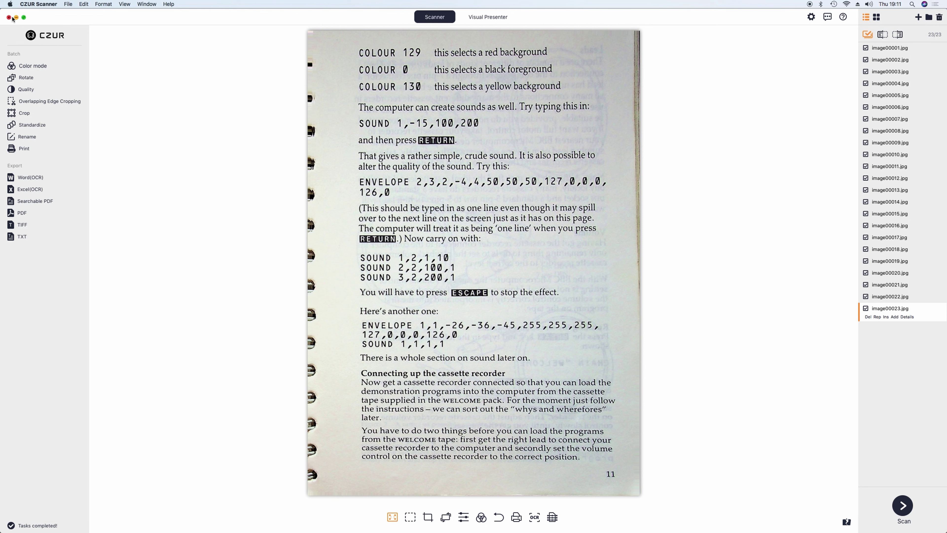
Open test.pdf from the Desktop in Preview, show page 2, and move the window right
{"action": "left_click", "coordinate": [16, 17]}
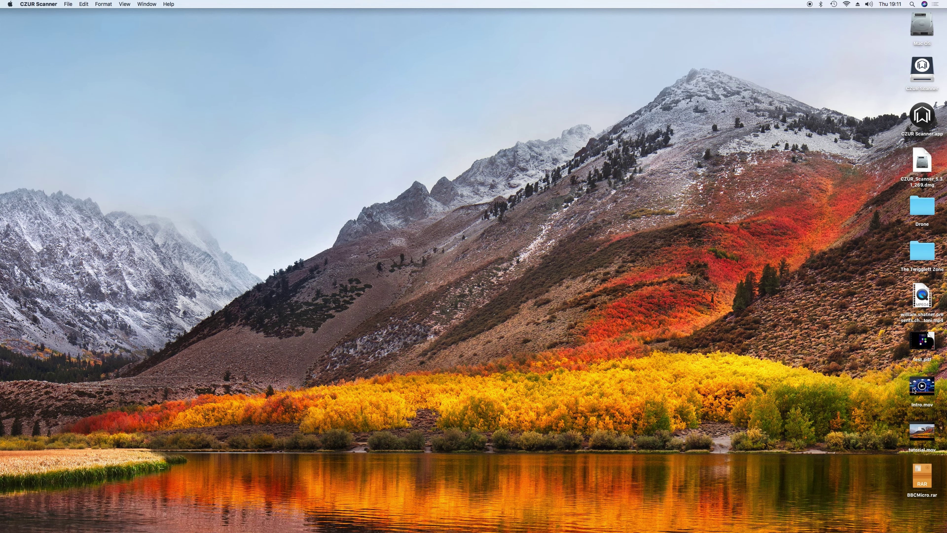
{"action": "double_click", "coordinate": [918, 342]}
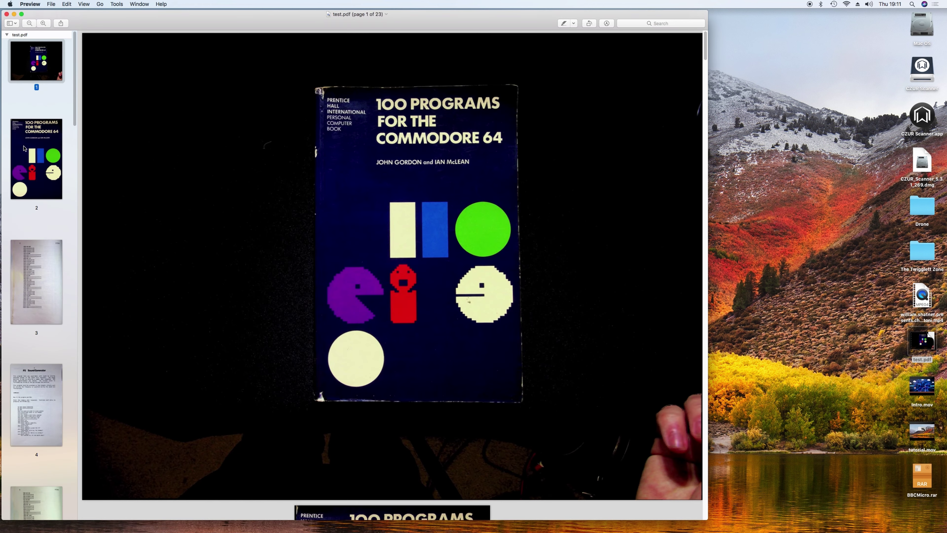
{"action": "left_click", "coordinate": [40, 173]}
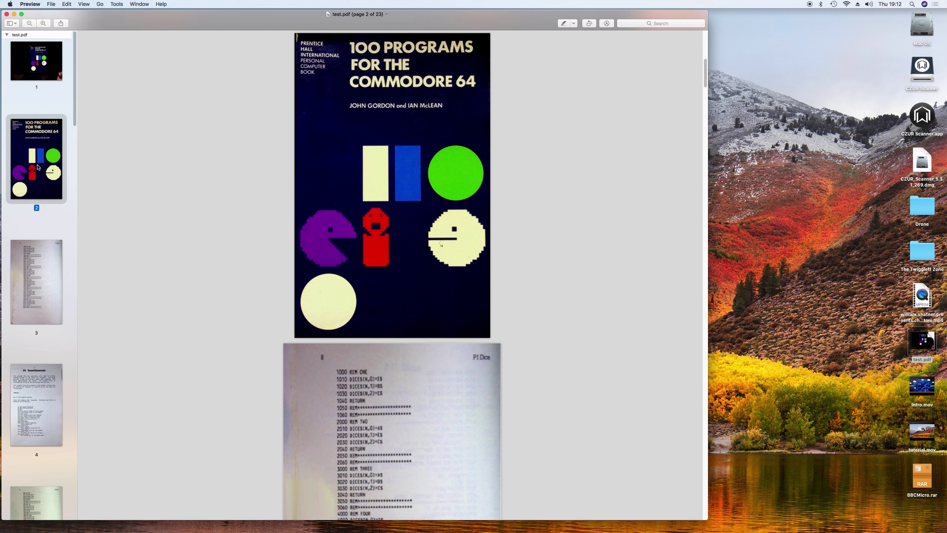
{"action": "left_click_drag", "start_coordinate": [131, 23], "coordinate": [173, 24]}
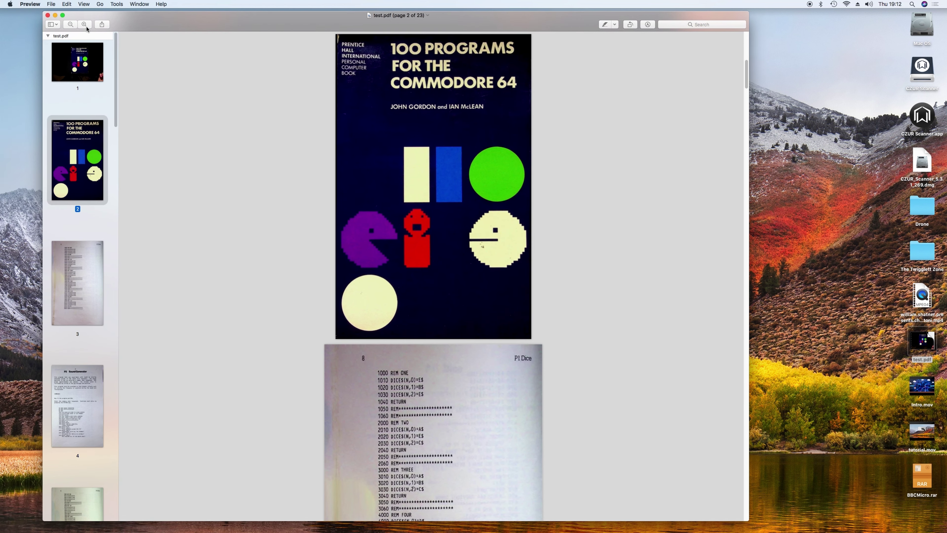
Search the PDF for 'bbc', check matches on pages 13, 14, 17 and 18, then close it
{"action": "left_click", "coordinate": [706, 24]}
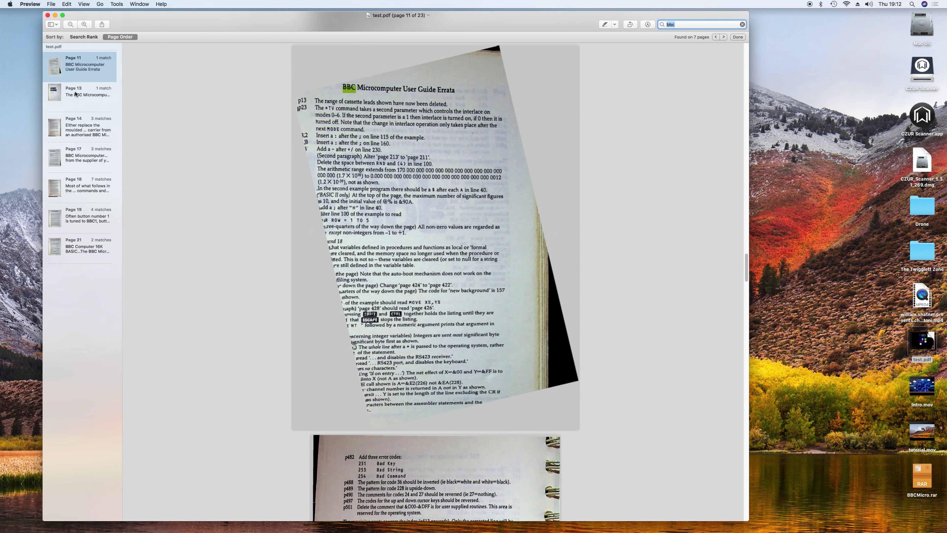
{"action": "left_click", "coordinate": [76, 93]}
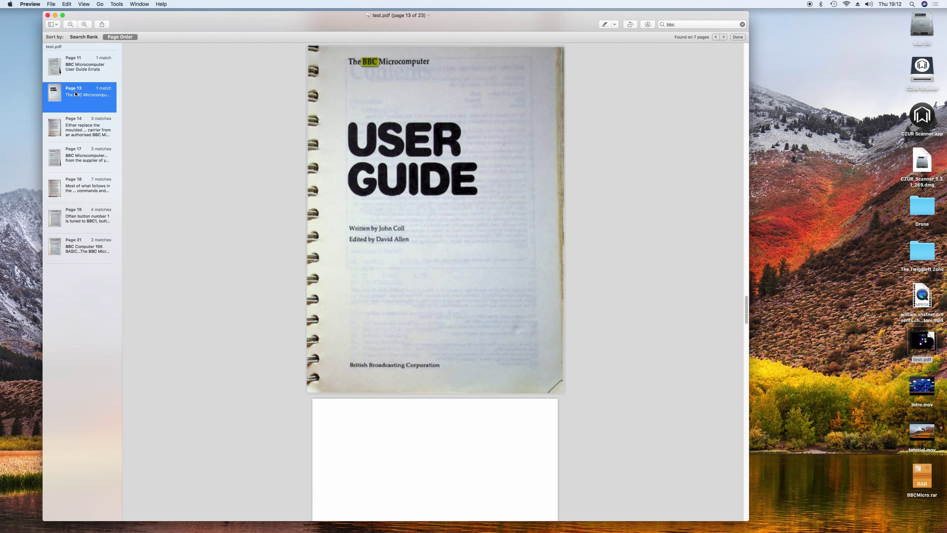
{"action": "left_click", "coordinate": [77, 122]}
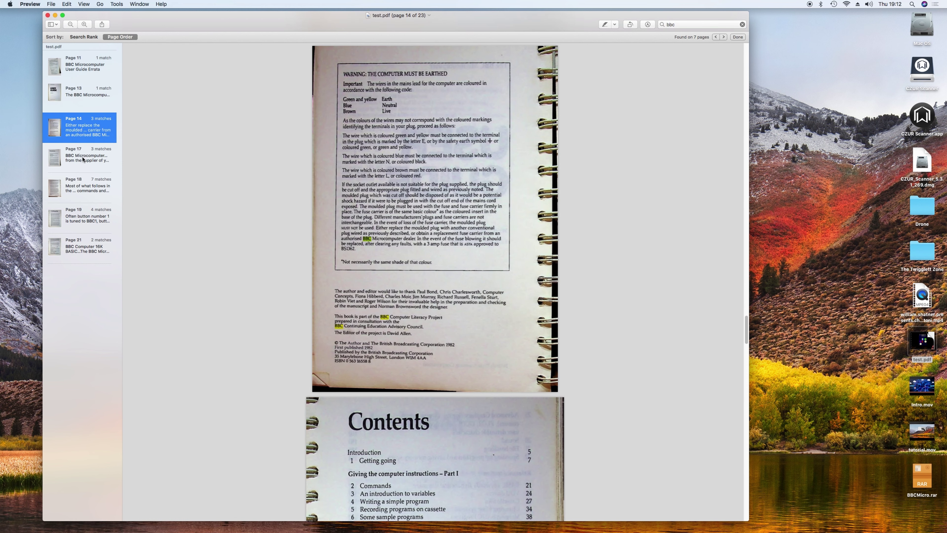
{"action": "left_click", "coordinate": [83, 159]}
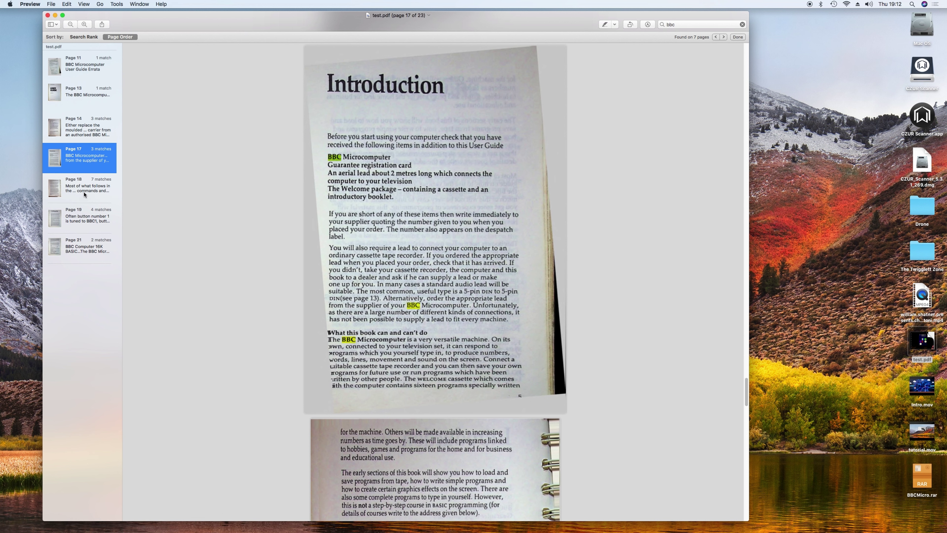
{"action": "left_click", "coordinate": [84, 194]}
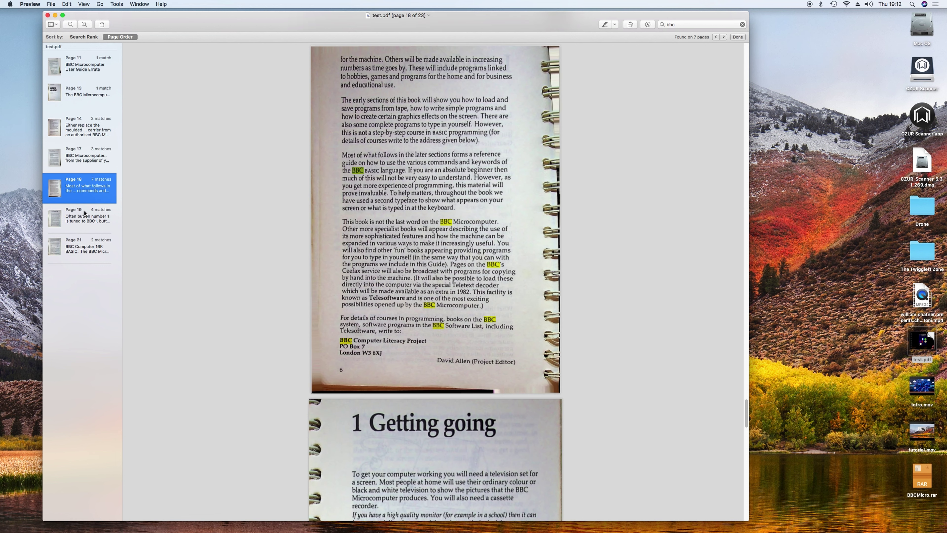
{"action": "left_click", "coordinate": [47, 15]}
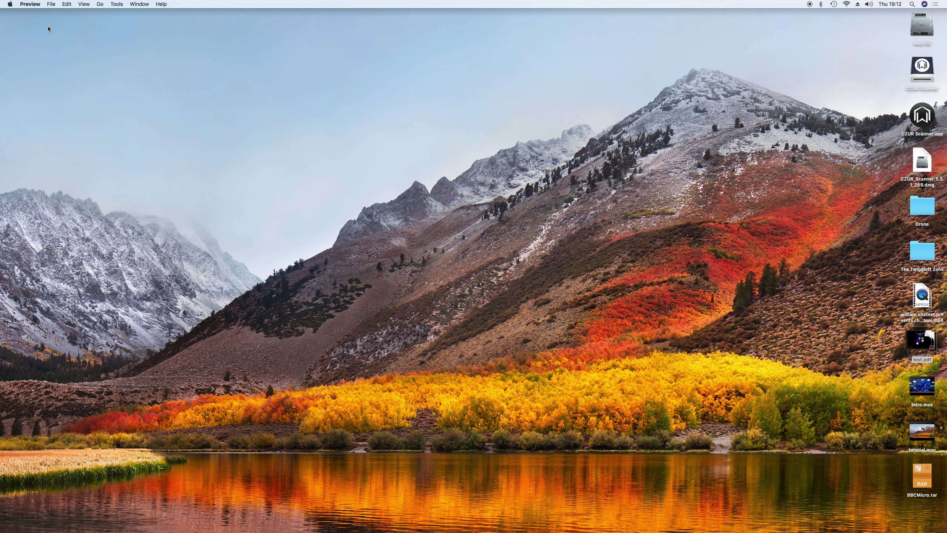
Bring CZUR Scanner back and permanently delete the scanned BBC Micro page images
{"action": "mouse_move", "coordinate": [181, 524]}
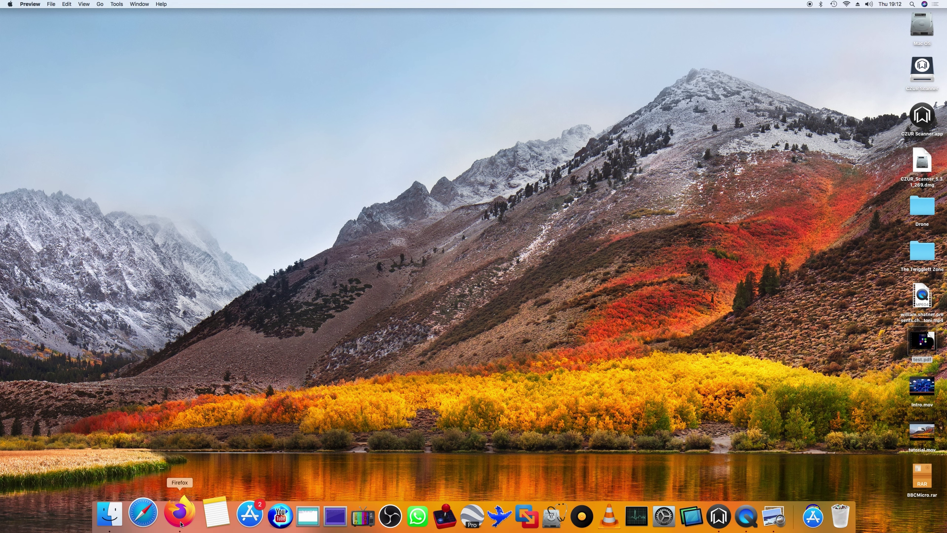
{"action": "left_click", "coordinate": [697, 517]}
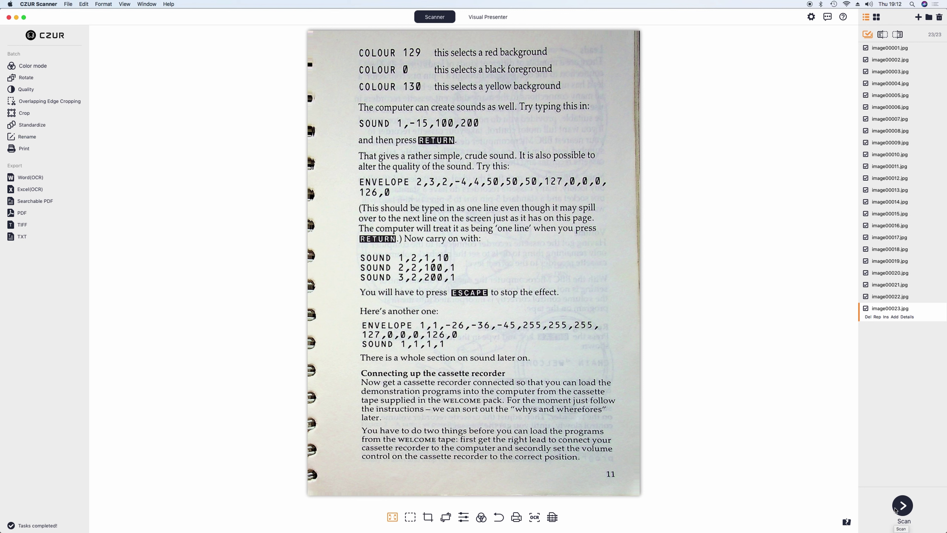
{"action": "left_click", "coordinate": [939, 18]}
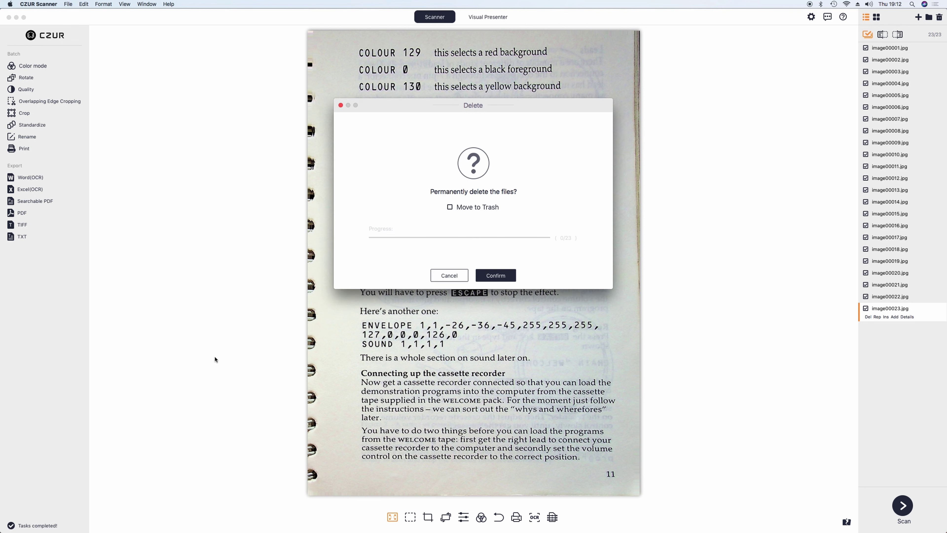
{"action": "left_click", "coordinate": [495, 275]}
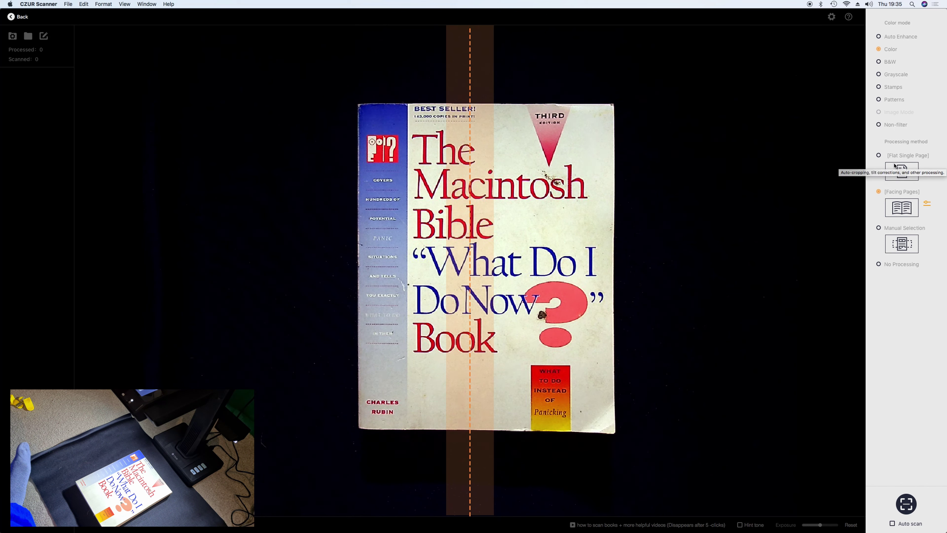
Use Flat Single Page processing to scan the Macintosh Bible front cover
{"action": "left_click", "coordinate": [880, 156]}
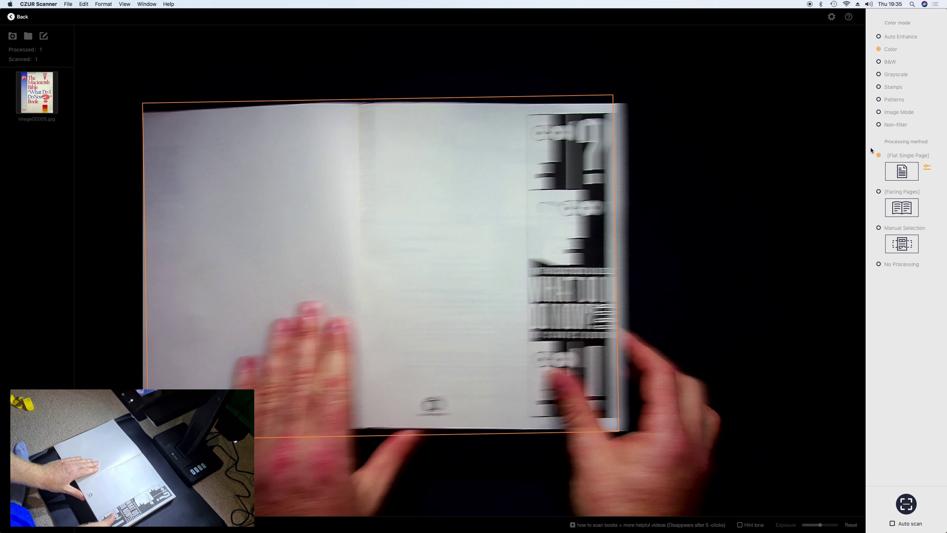
Switch back to Facing Pages and capture the title-page spread as image00006 and image00007
{"action": "left_click", "coordinate": [878, 191]}
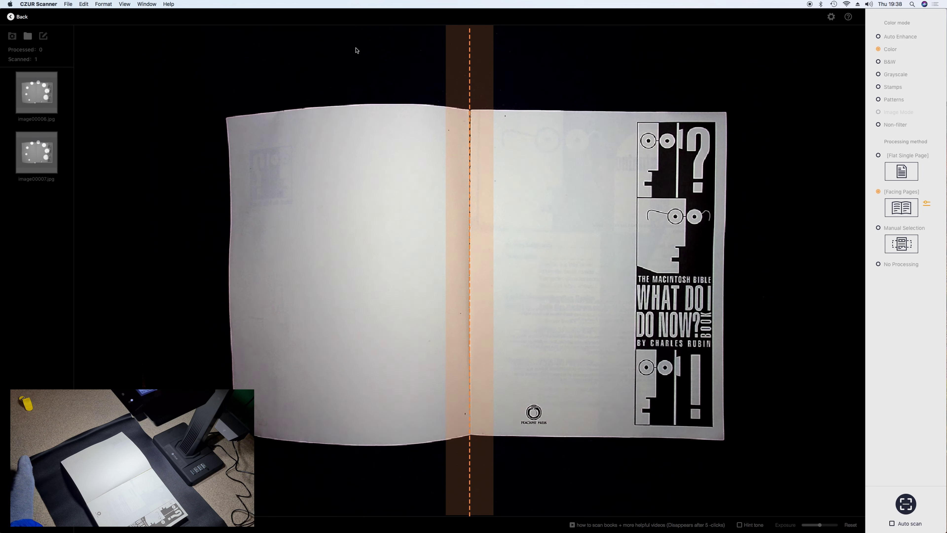
Leave the scanning view past the processing warning and preview image00006 and image00007
{"action": "left_click", "coordinate": [23, 11]}
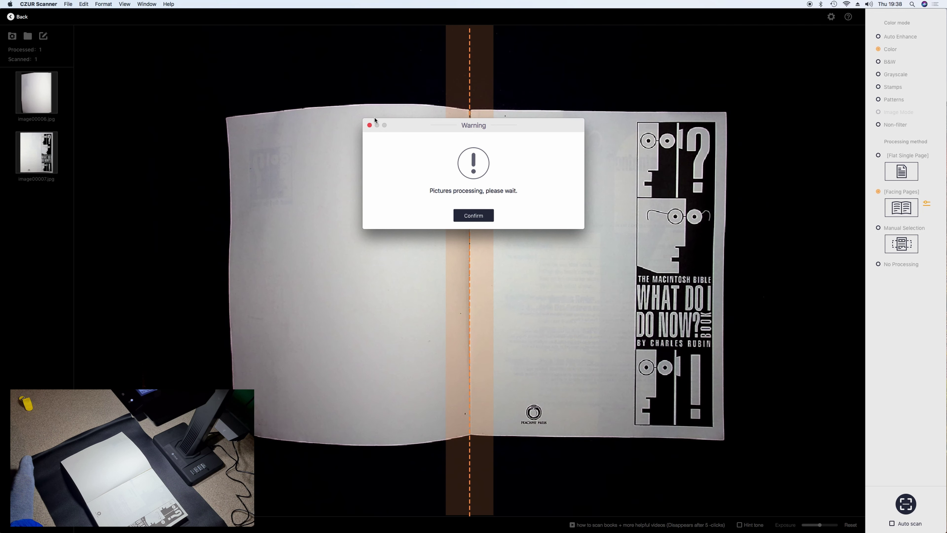
{"action": "left_click", "coordinate": [370, 126]}
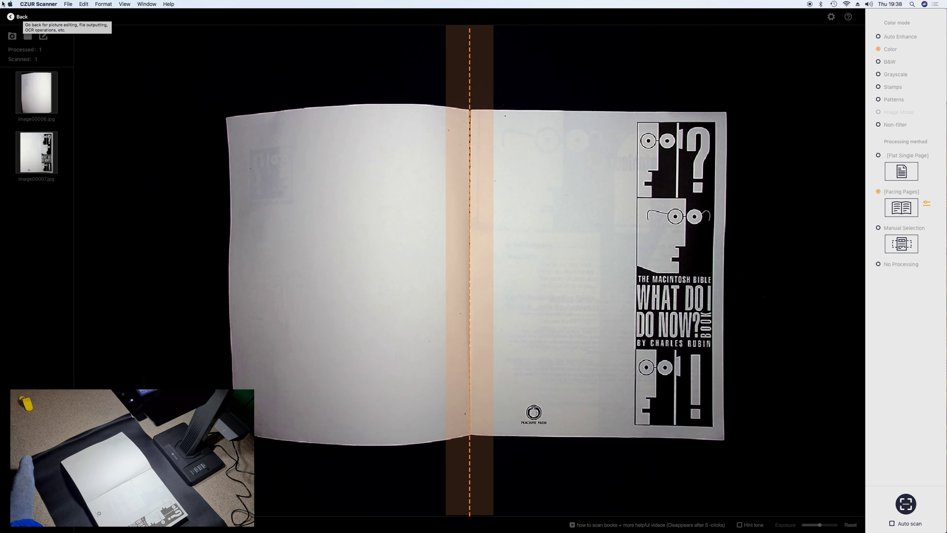
{"action": "left_click", "coordinate": [17, 16]}
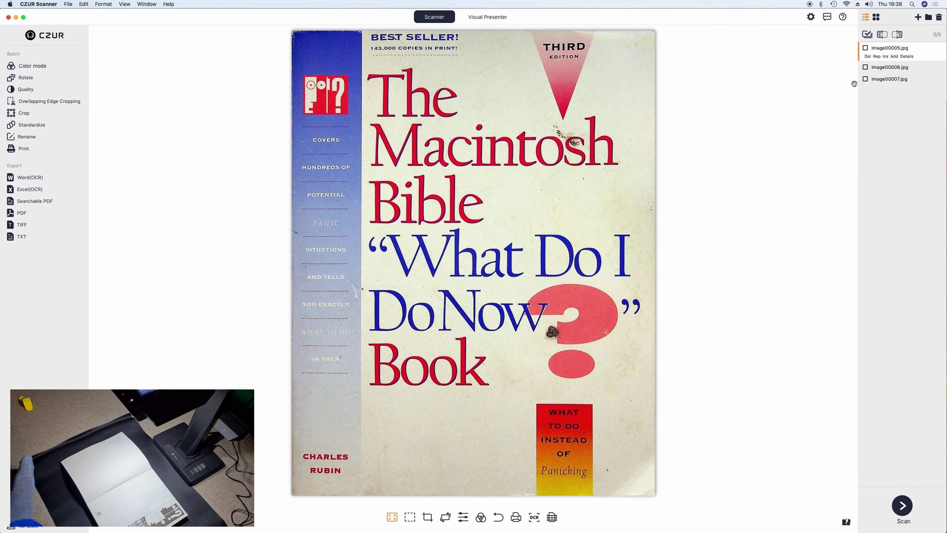
{"action": "left_click", "coordinate": [879, 70]}
{"action": "left_click", "coordinate": [876, 80]}
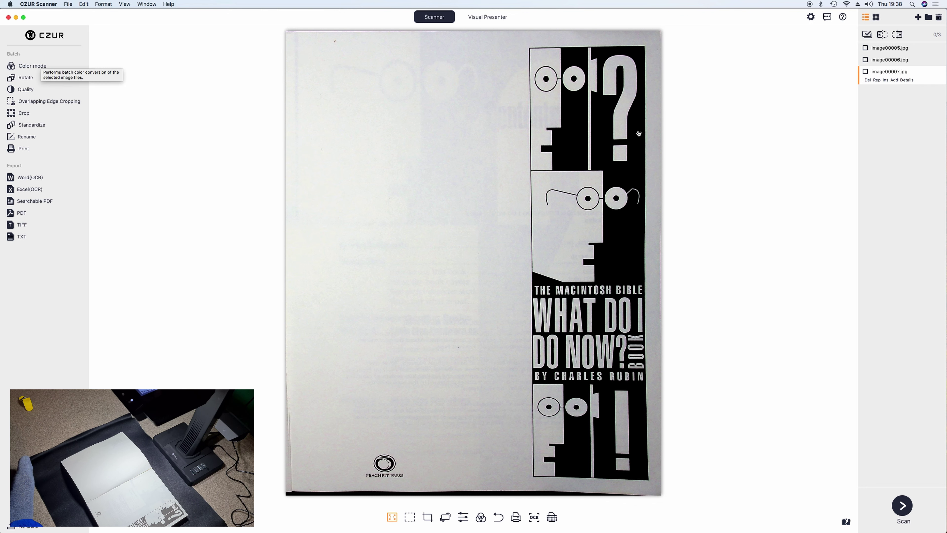
Return to the live scanning view and switch on Auto scan for the Macintosh Bible spreads
{"action": "left_click", "coordinate": [903, 509]}
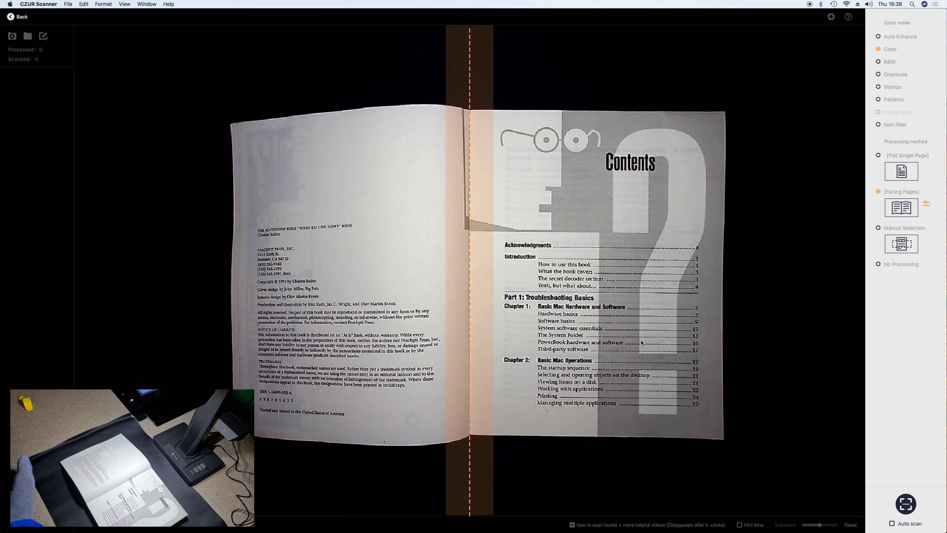
{"action": "left_click", "coordinate": [891, 524]}
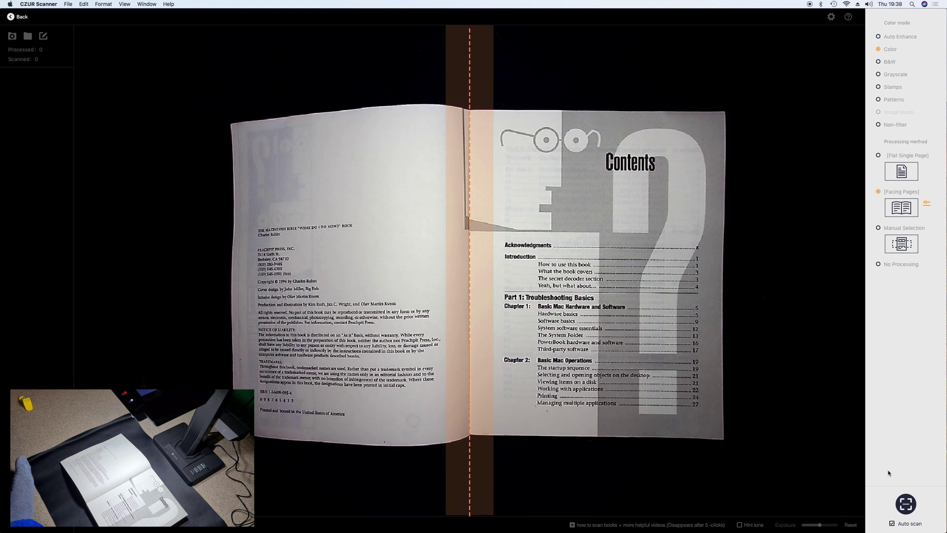